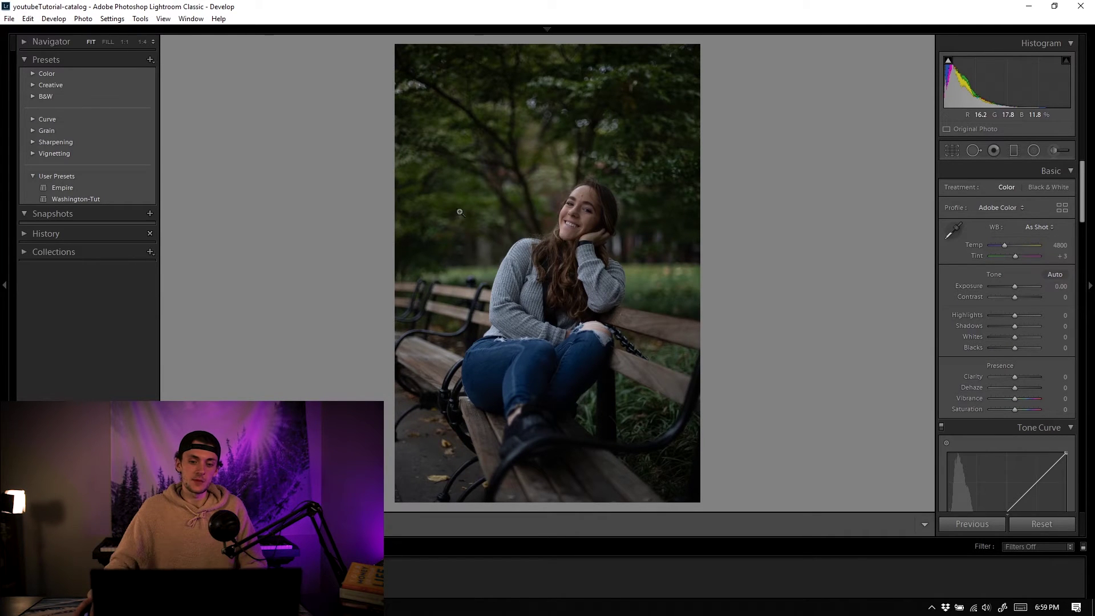
- Inspect the portrait at 1:4, return to Fit, and apply the Washington-Tut preset
drag(460, 212, 535, 281)
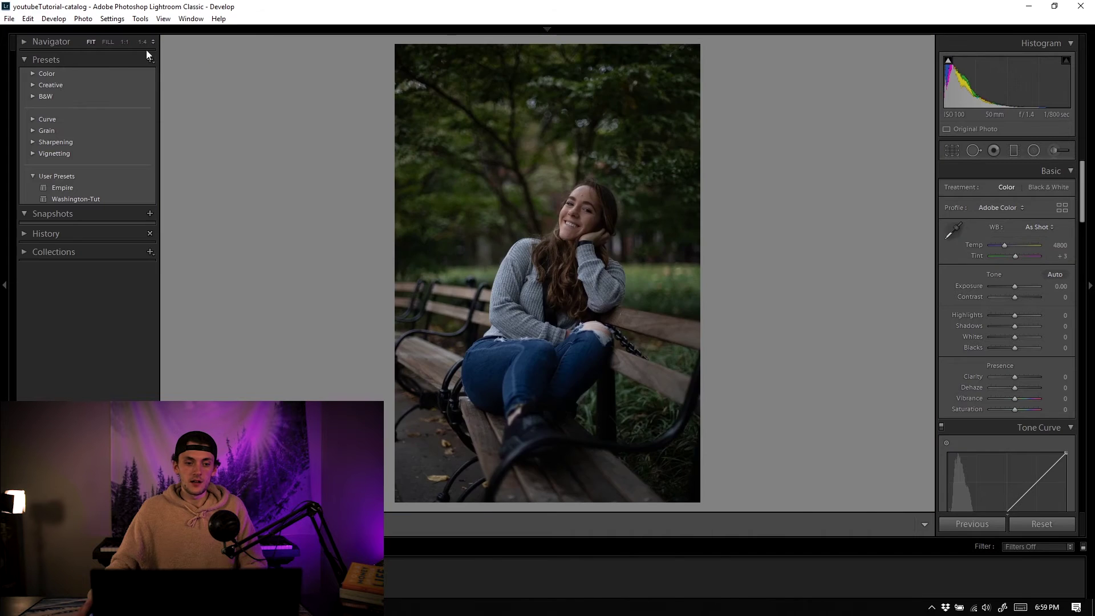
click(143, 41)
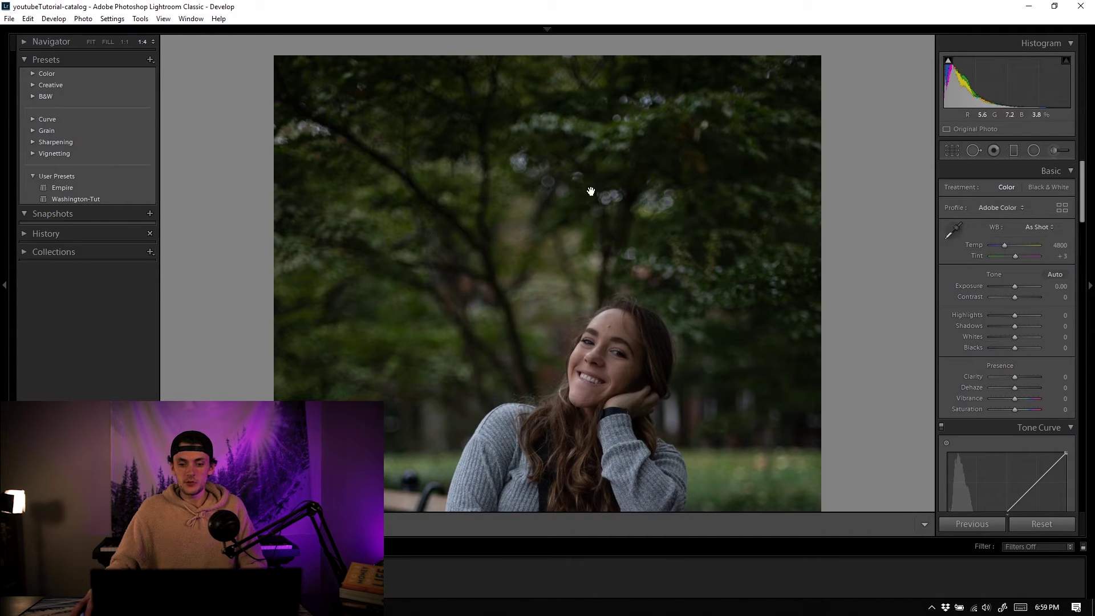
drag(536, 331, 544, 257)
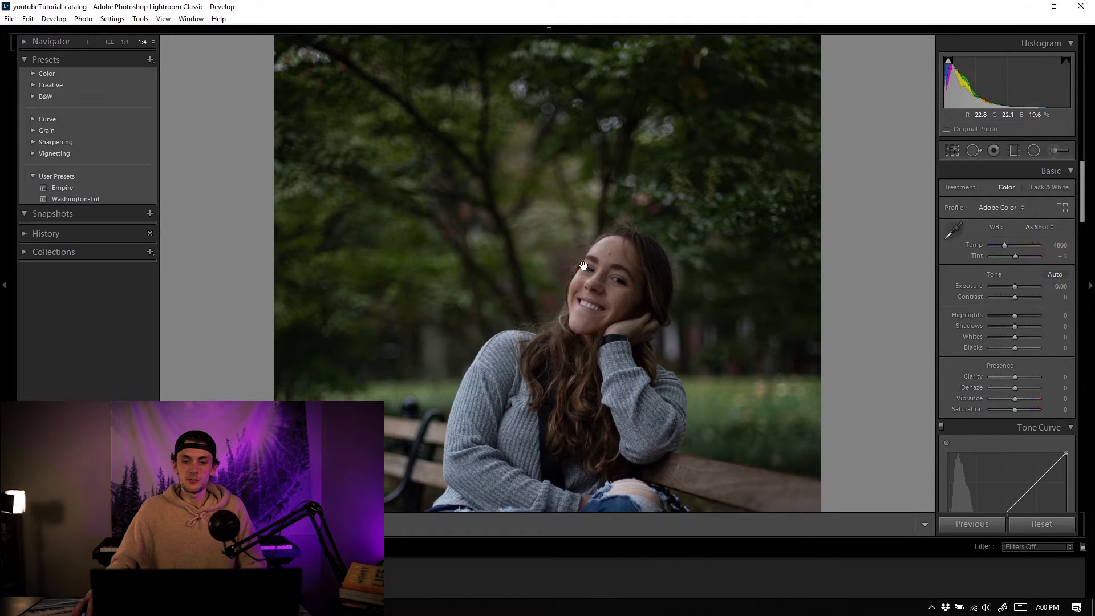
click(91, 42)
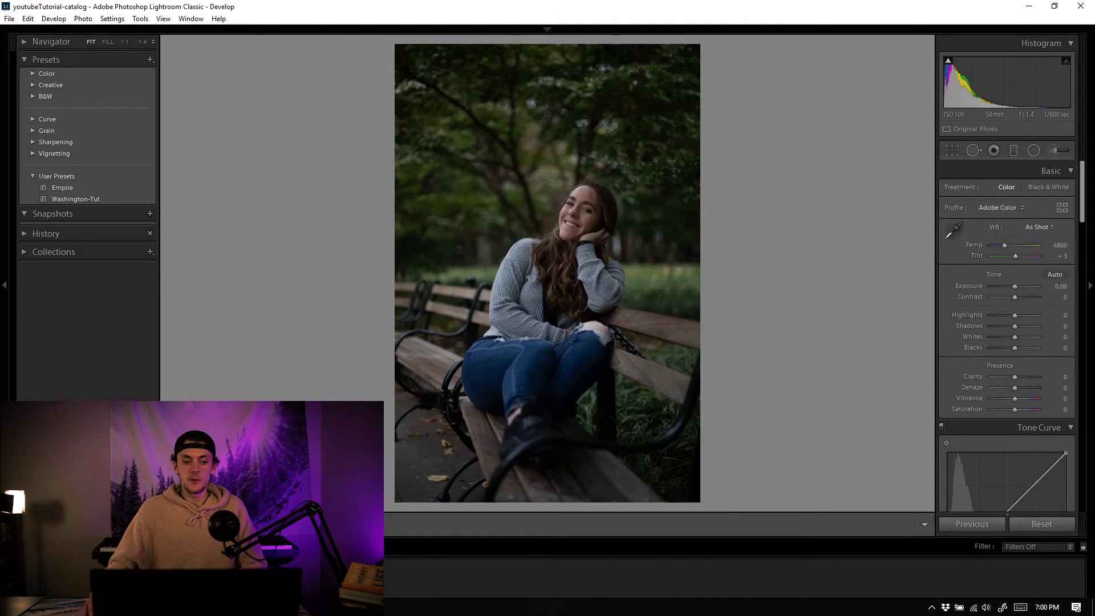
click(76, 199)
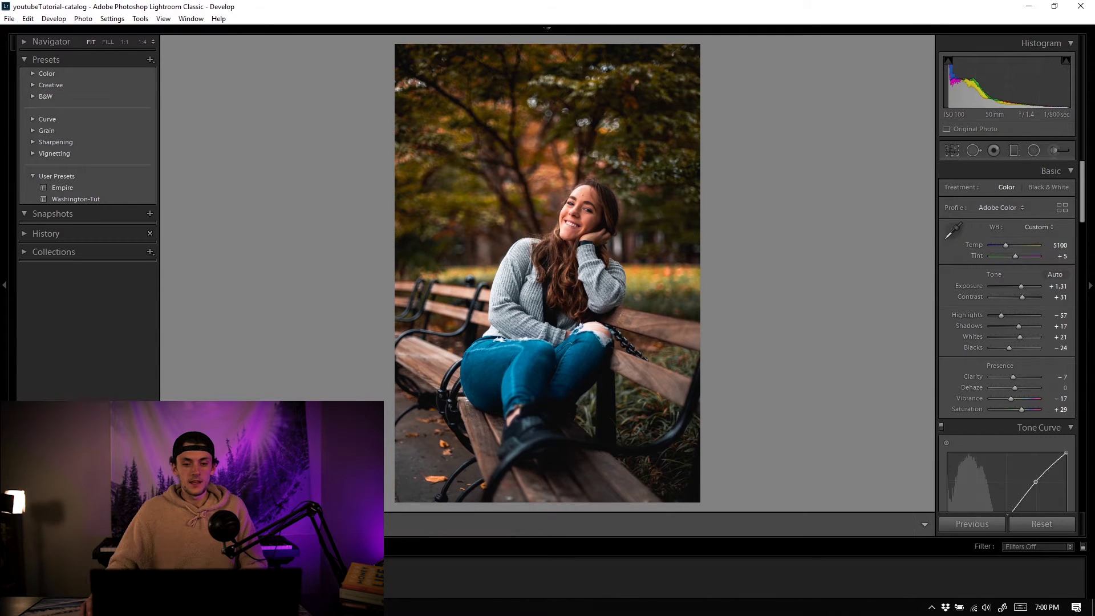
- Undo the Washington-Tut preset's colour changes to restore the green foliage
key(ctrl+z)
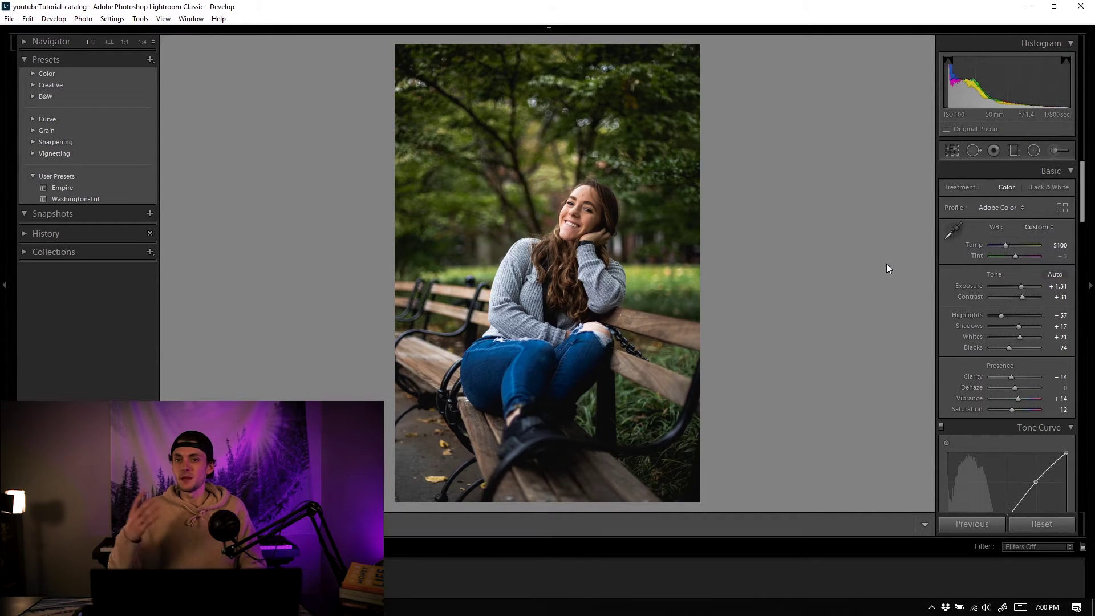
- Scroll through the Develop panels and back up to Tone Curve and HSL / Color
scroll(941, 308, down, 5)
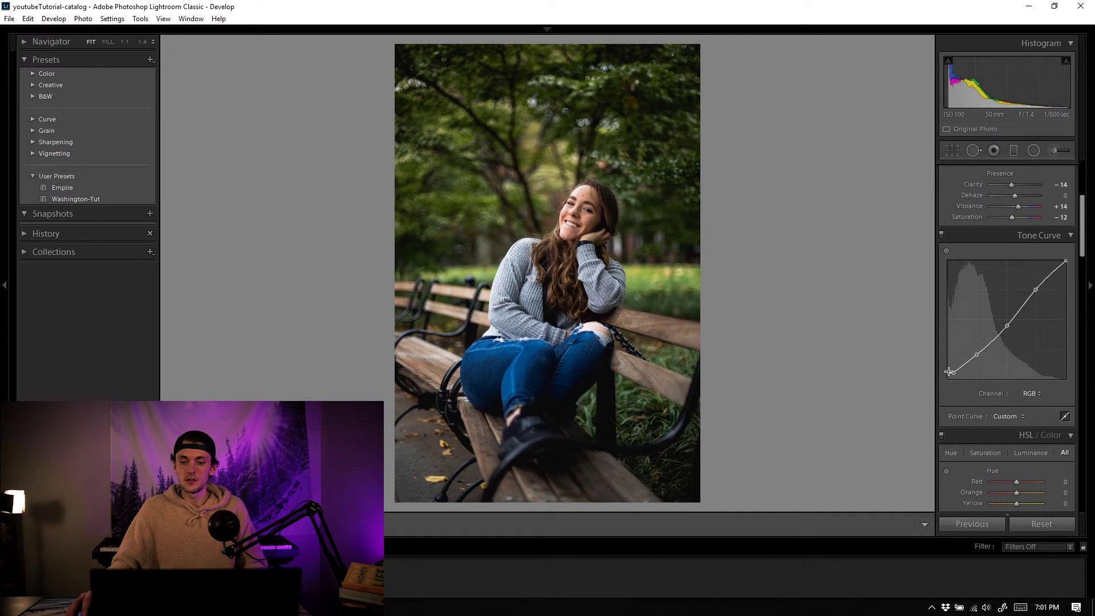
scroll(973, 341, down, 5)
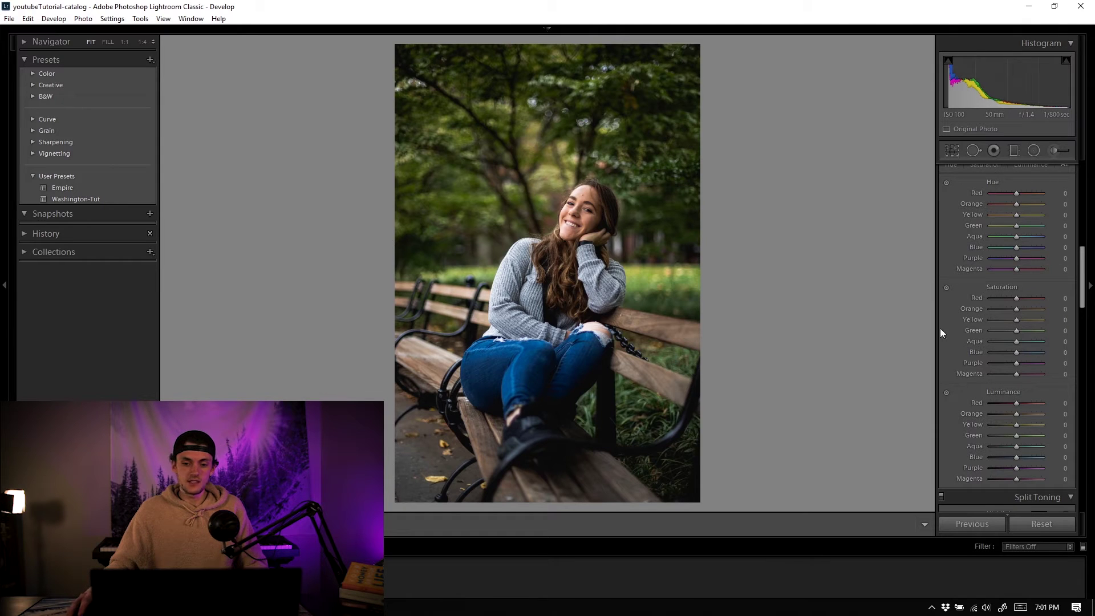
scroll(1026, 239, down, 5)
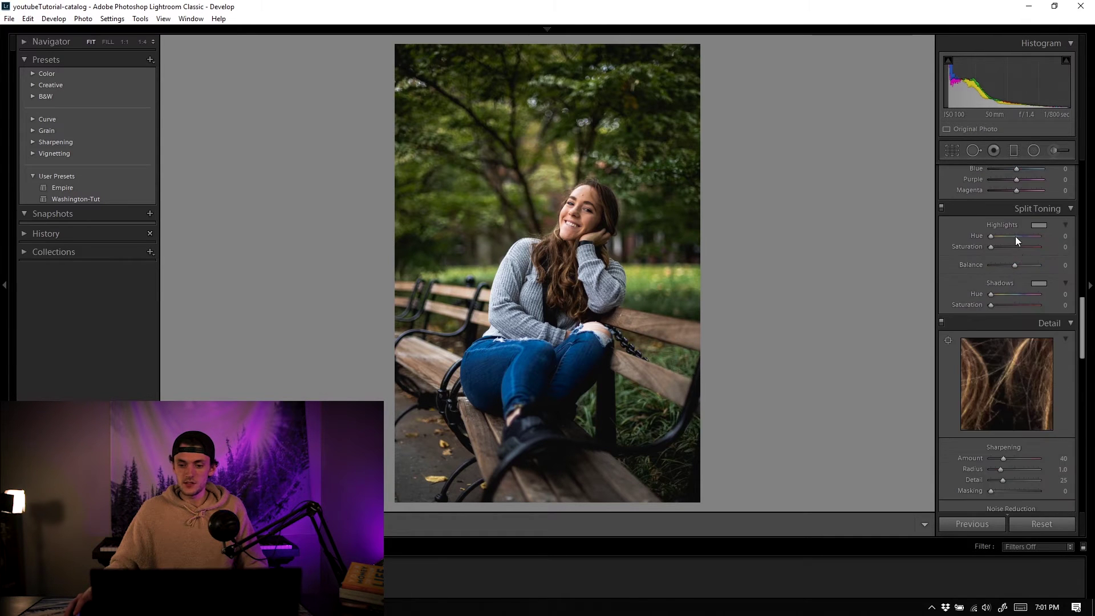
scroll(1015, 296, down, 10)
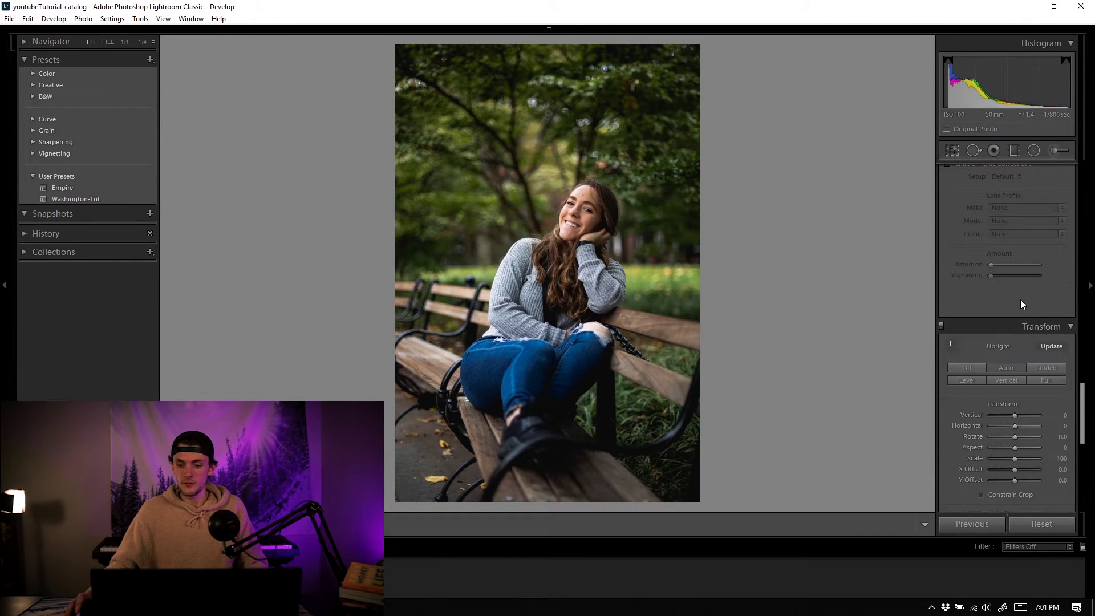
scroll(1025, 307, up, 2)
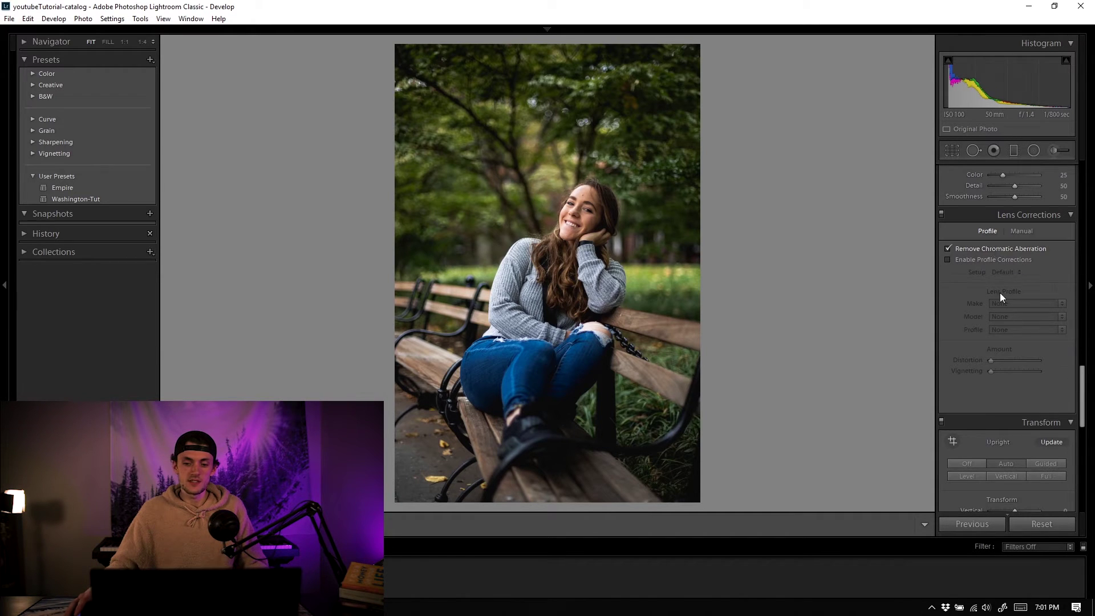
scroll(1001, 308, down, 5)
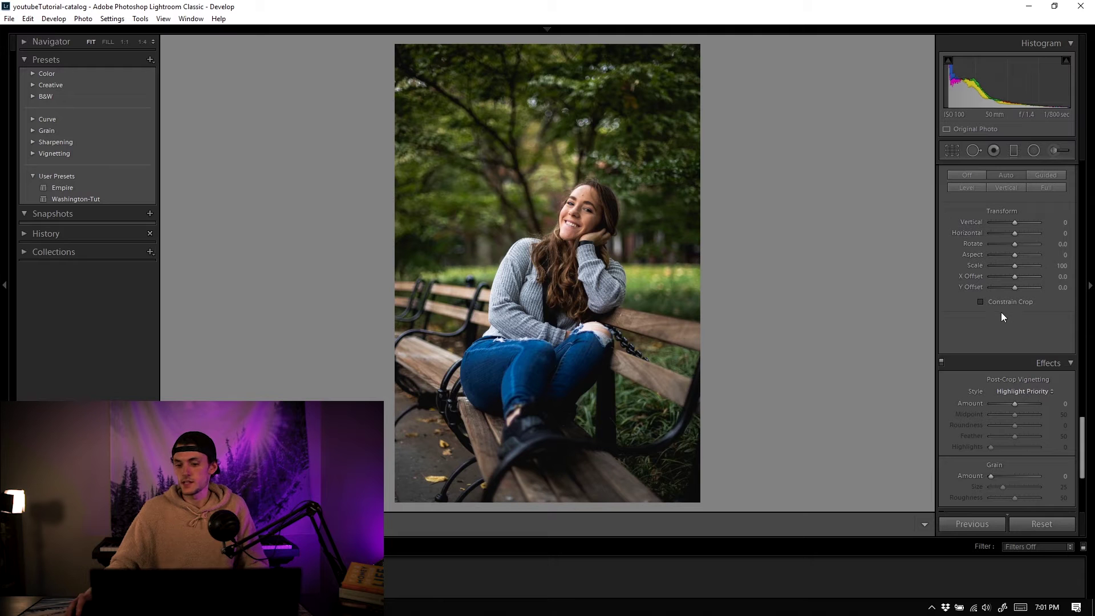
scroll(969, 315, down, 4)
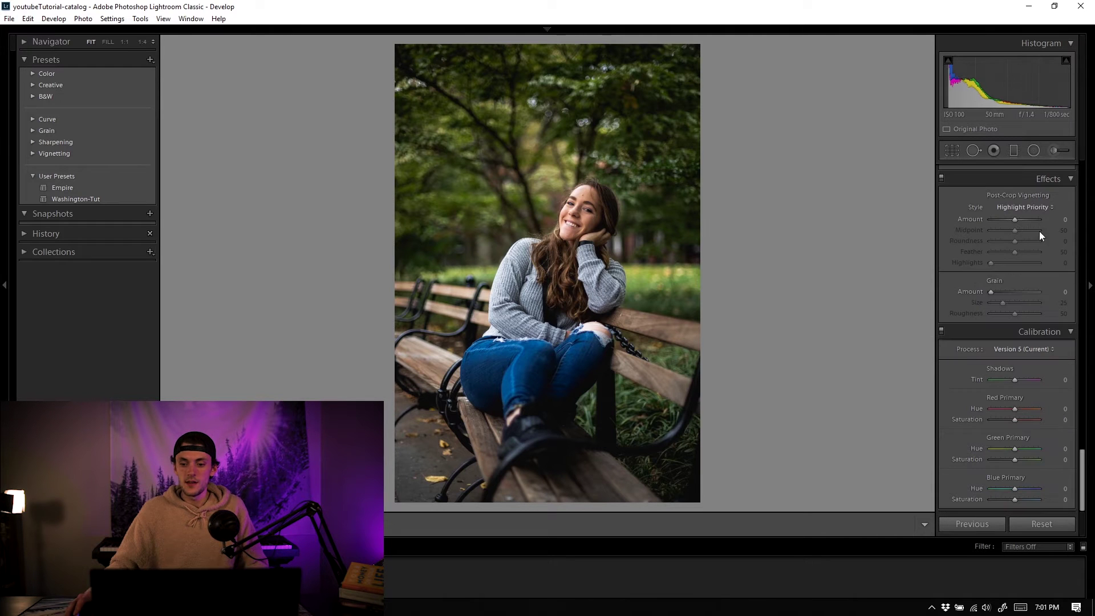
scroll(1016, 421, up, 8)
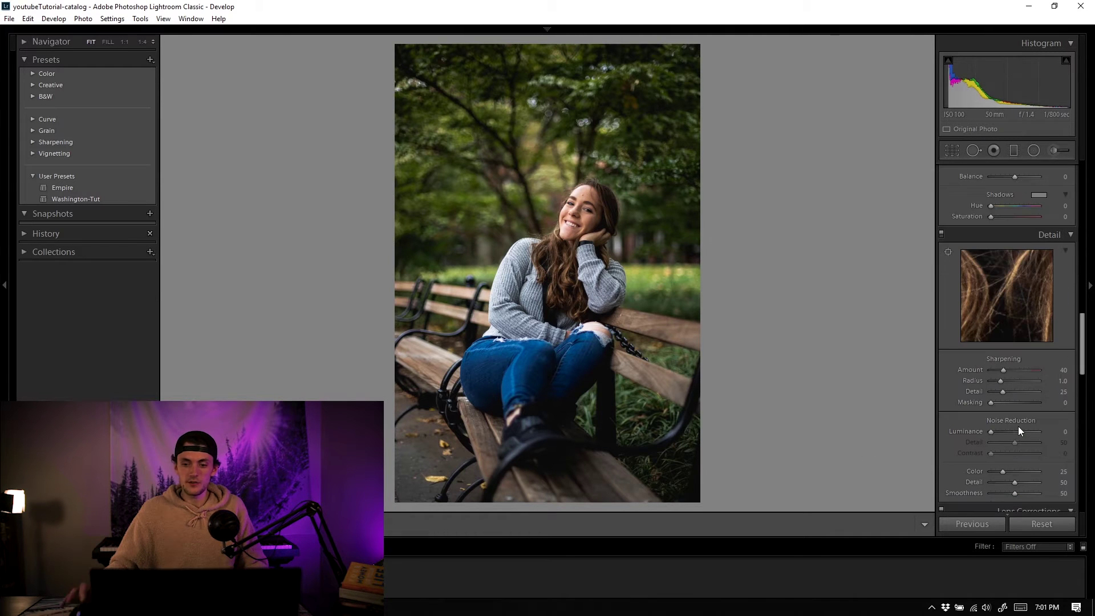
scroll(1018, 429, up, 8)
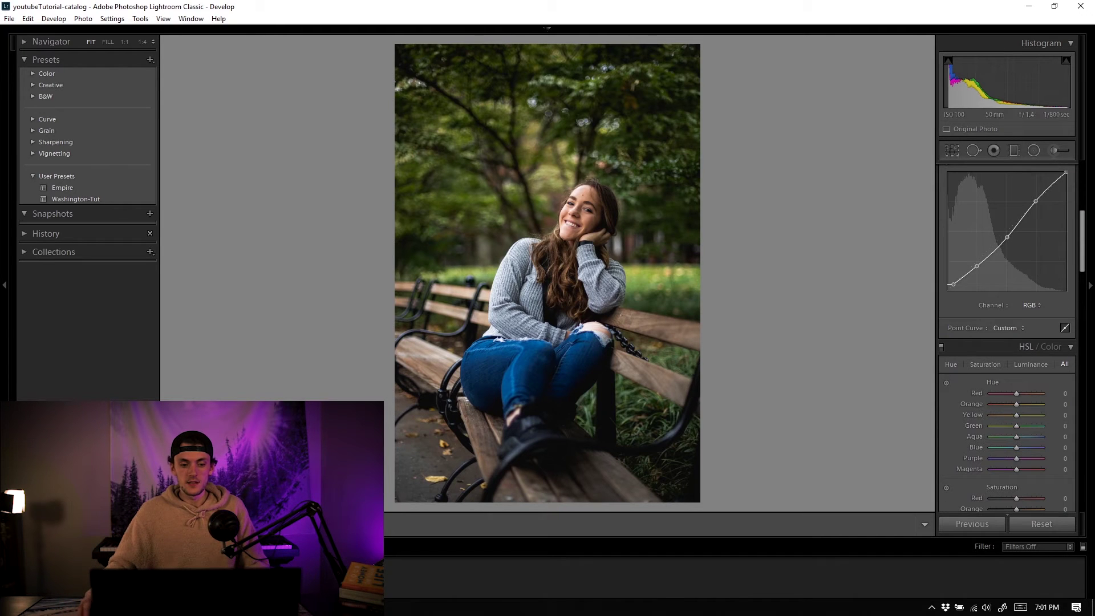
- Reapply the Washington-Tut preset for comparison and scroll down to Calibration
click(76, 198)
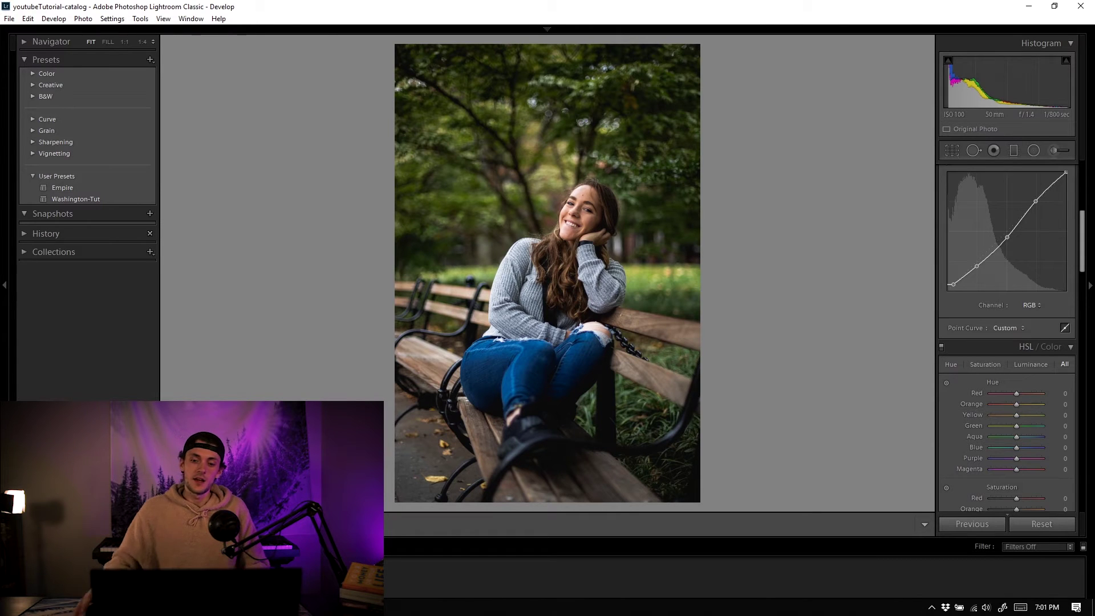
scroll(990, 415, down, 15)
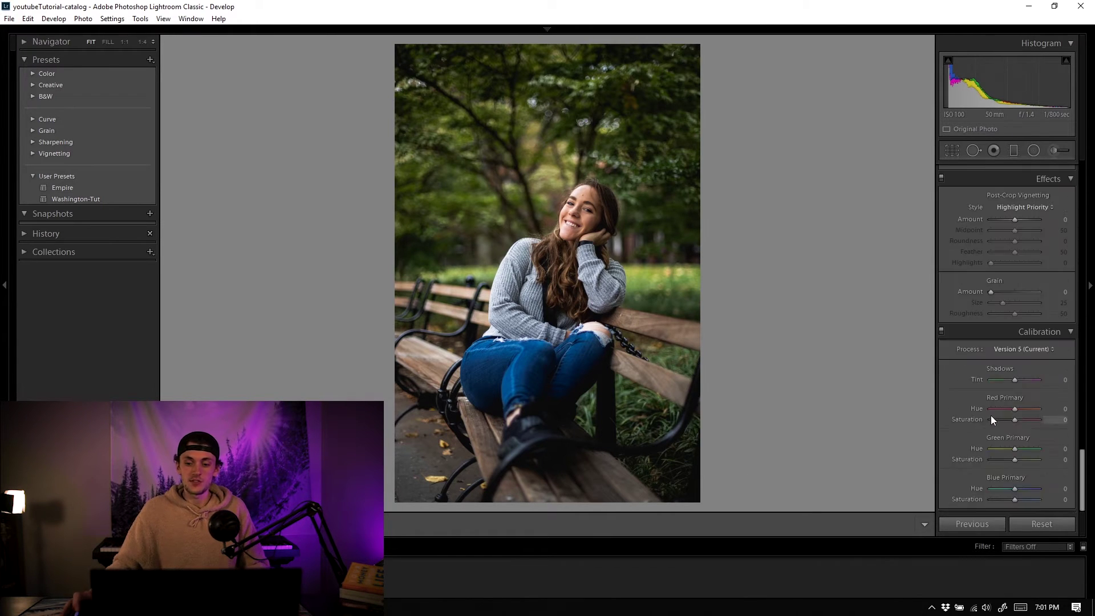
scroll(1001, 409, up, 18)
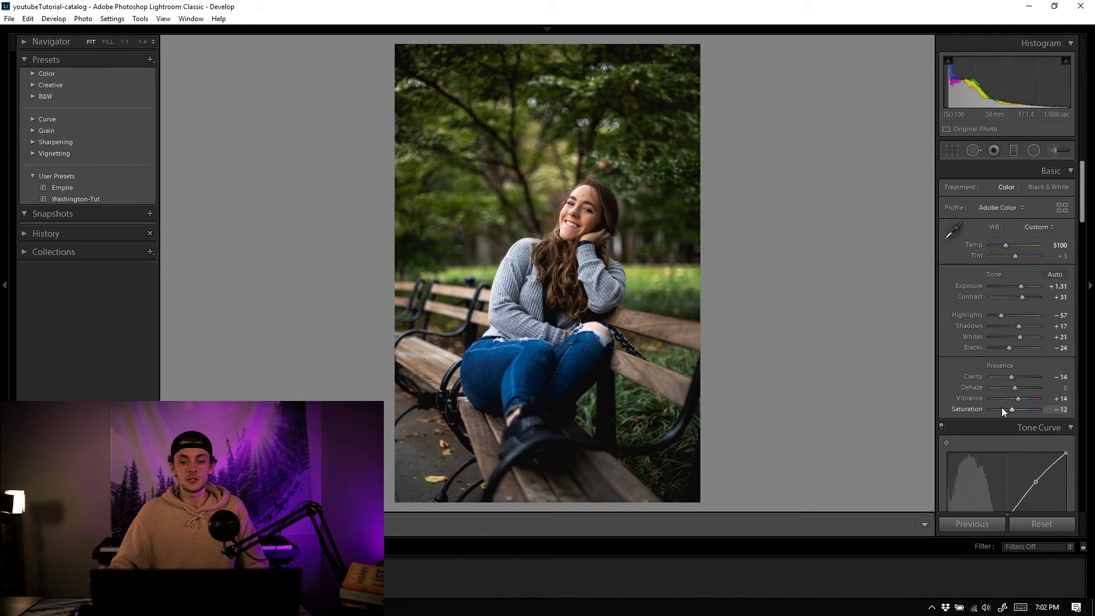
scroll(992, 402, down, 12)
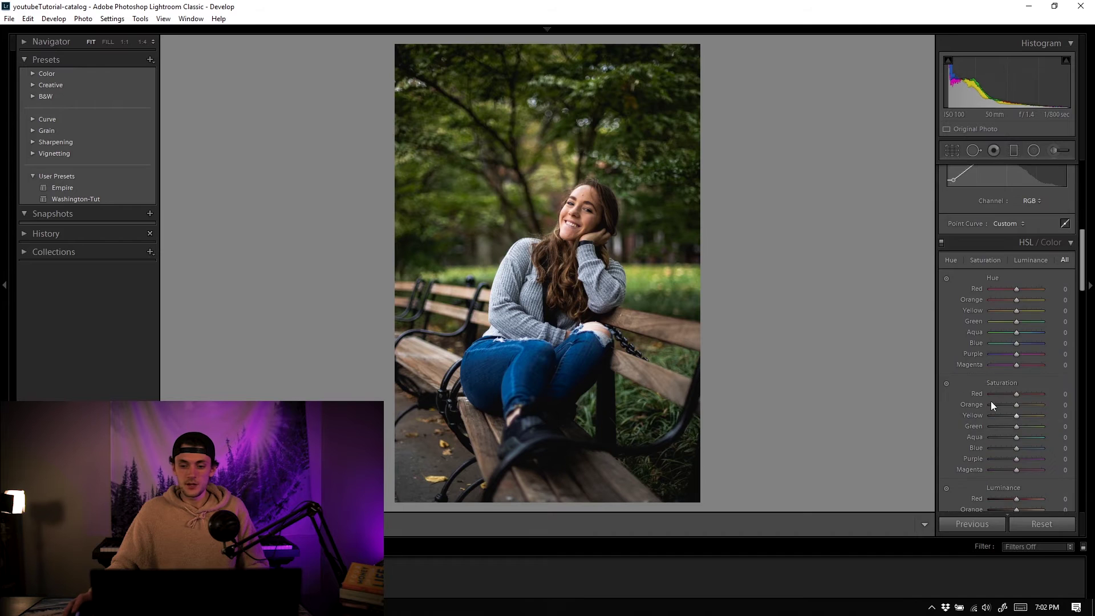
scroll(960, 297, down, 8)
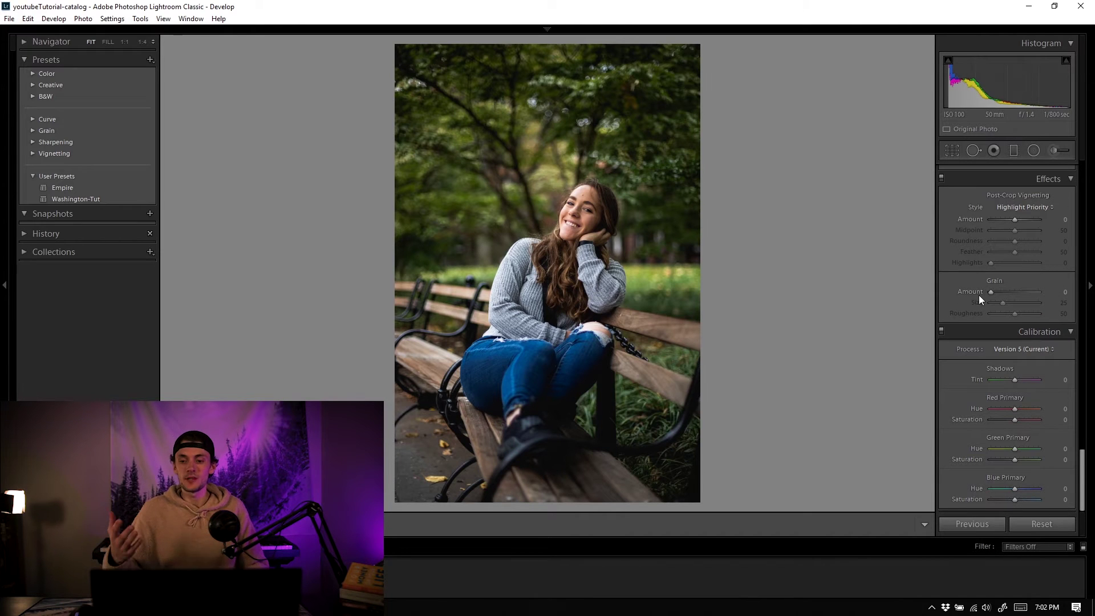
- Try Red Primary Hue -26 and Green Primary Hue +40, then reset Green Primary Hue to 0
drag(1008, 411, 984, 415)
drag(1014, 449, 1050, 453)
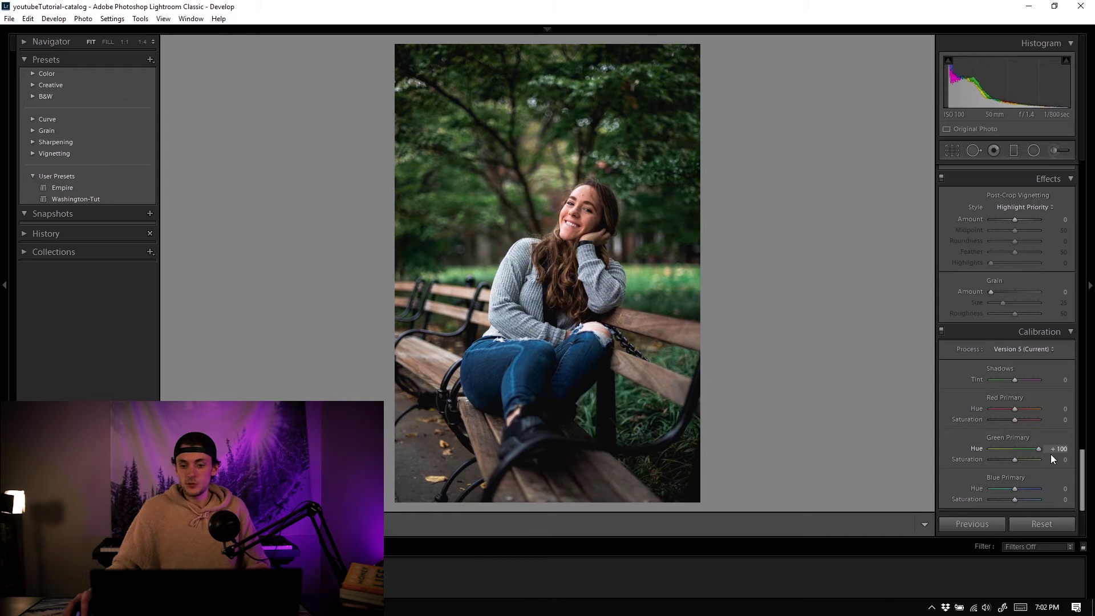
double_click(977, 448)
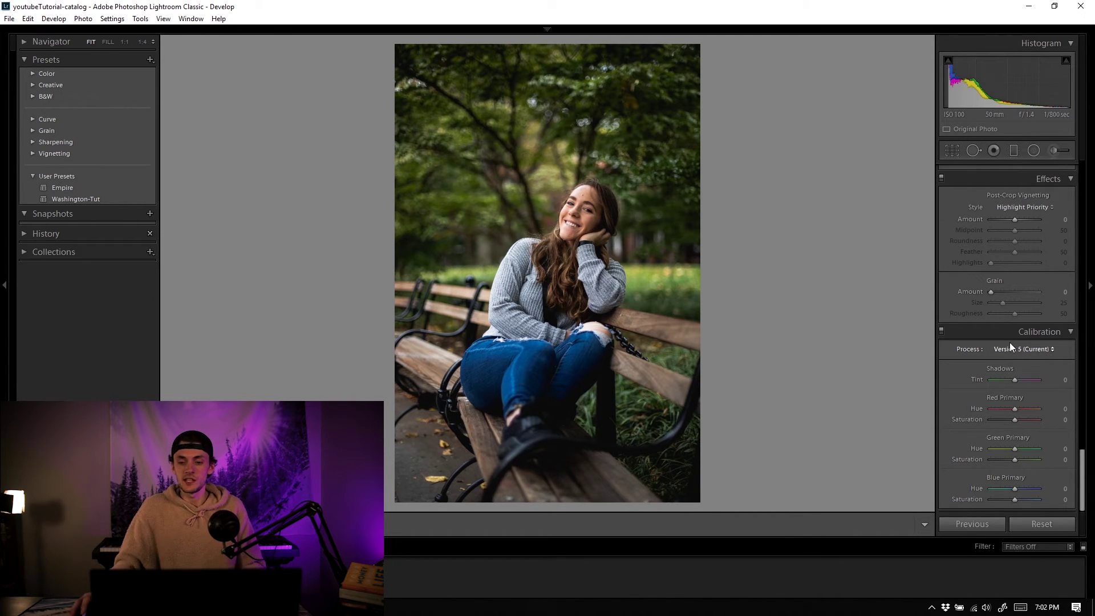
scroll(1014, 344, up, 15)
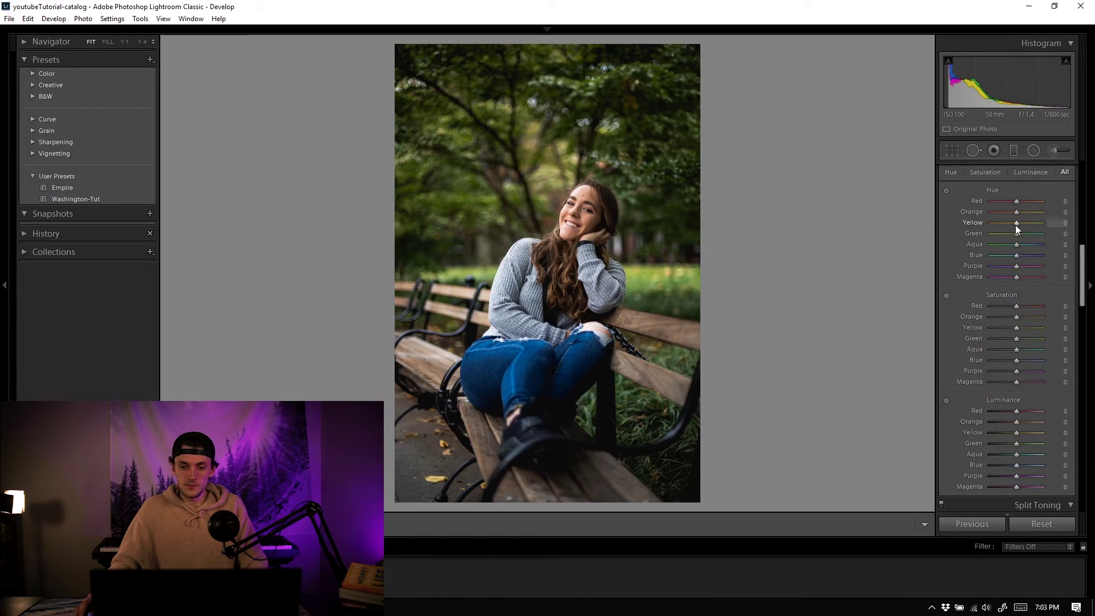
- Set HSL Yellow Hue to -80 and Green Hue to -40, and boost Yellow Saturation to +69
mouse_move(1012, 224)
mouse_down()
mouse_move(993, 223)
mouse_move(1037, 225)
mouse_move(993, 225)
mouse_move(1007, 223)
mouse_up()
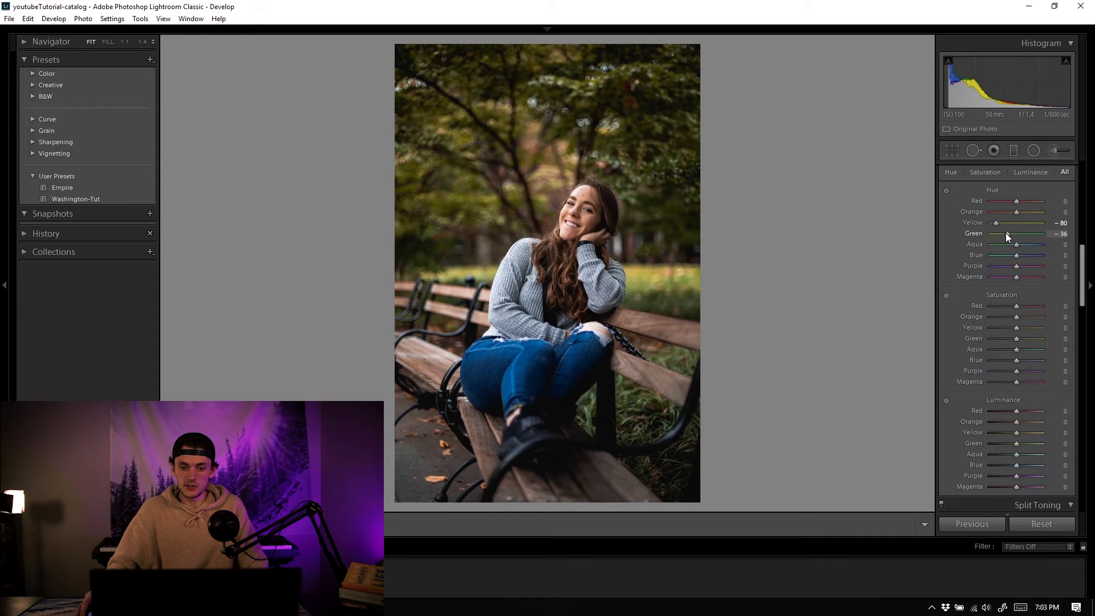
drag(1005, 233, 1004, 233)
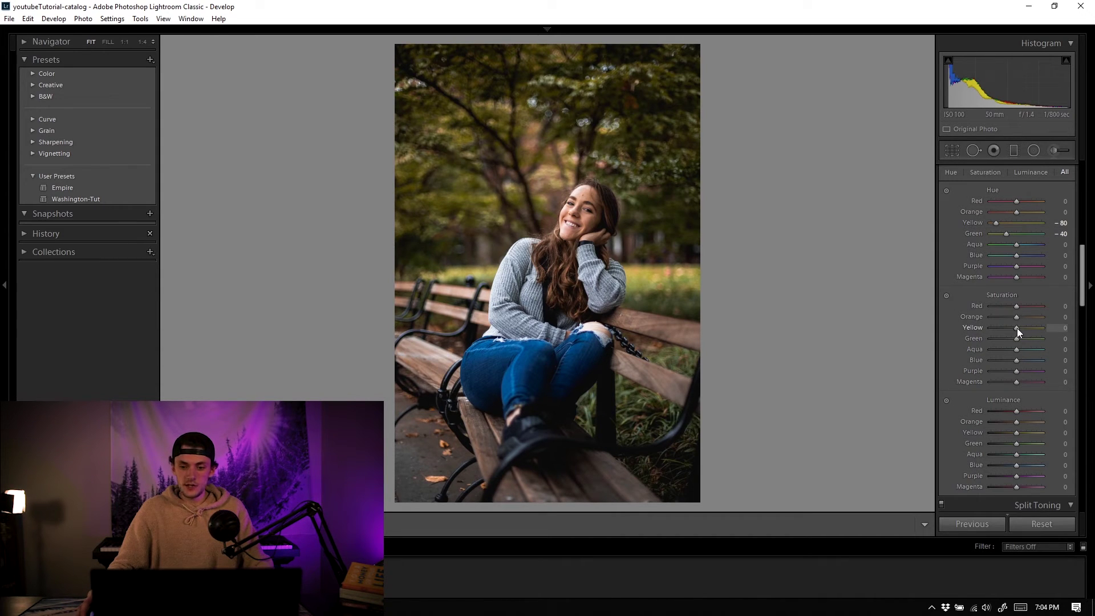
drag(1017, 327, 1036, 329)
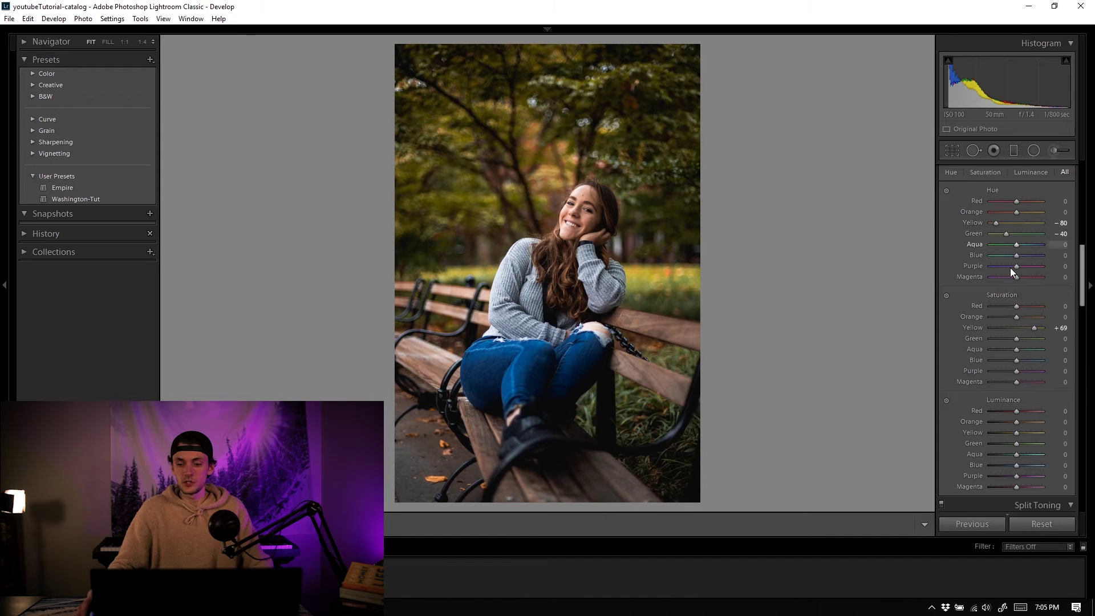
- Drop HSL Green Saturation to -100, then settle it at -40
drag(1017, 341, 1008, 339)
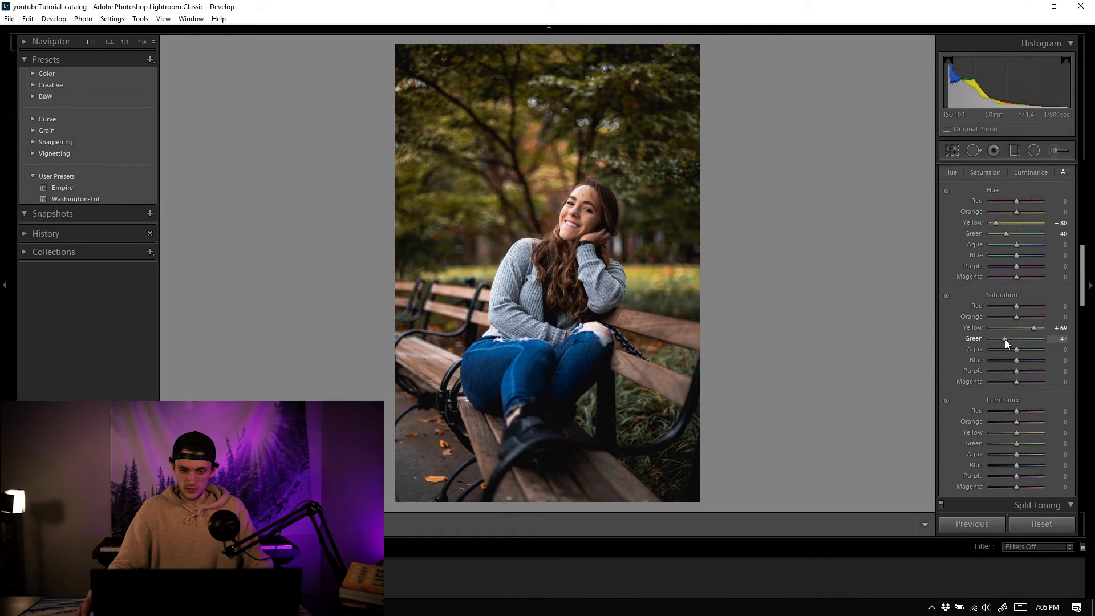
drag(1004, 340, 986, 340)
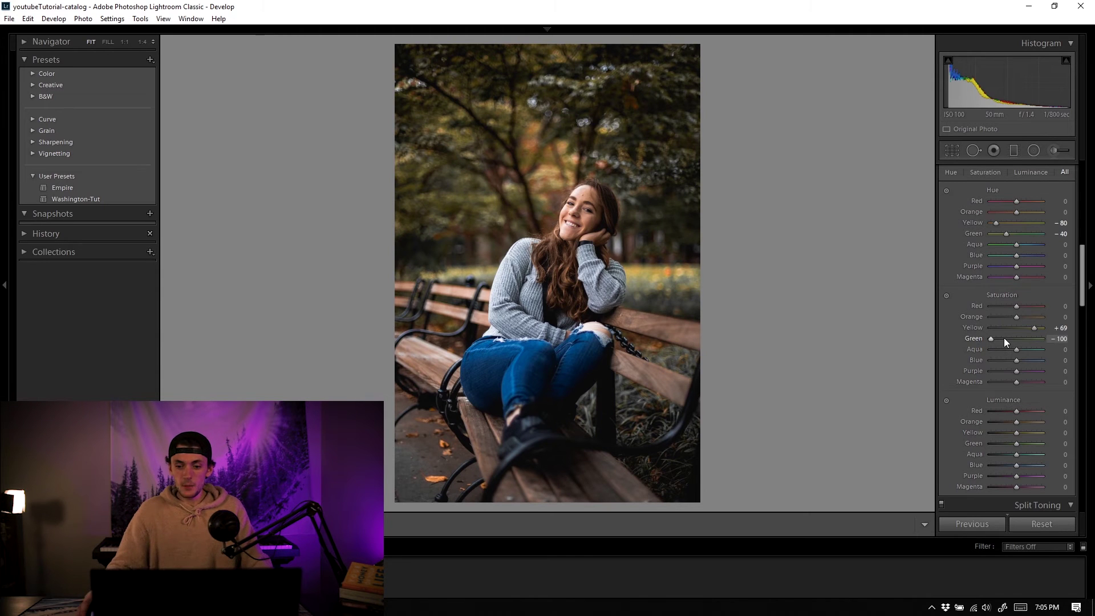
click(1003, 338)
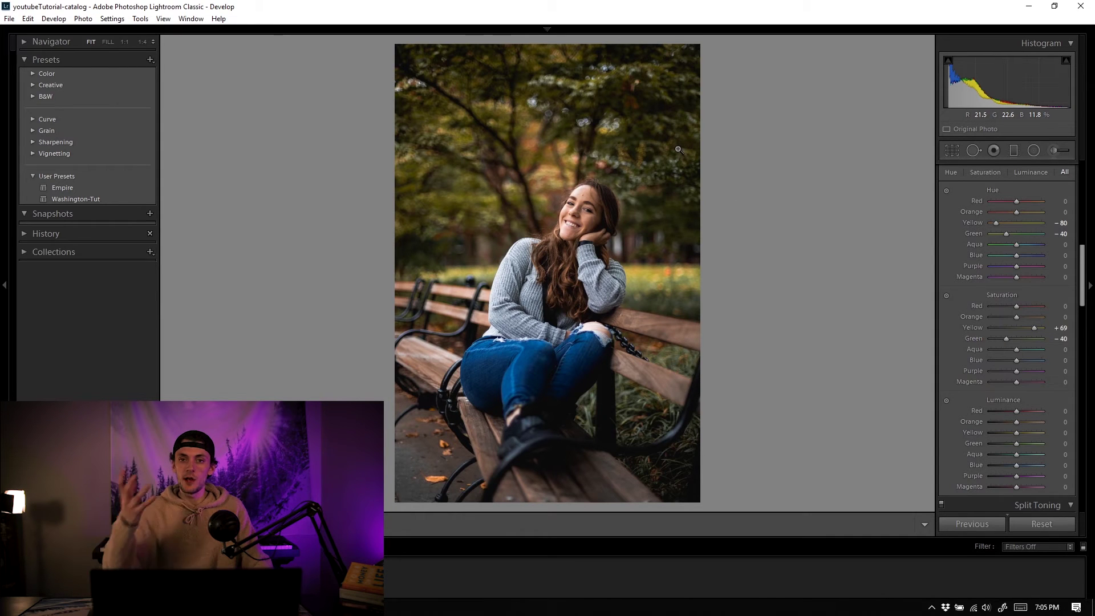
- Raise HSL Luminance Yellow to +36 and Luminance Green to +40
scroll(953, 286, down, 3)
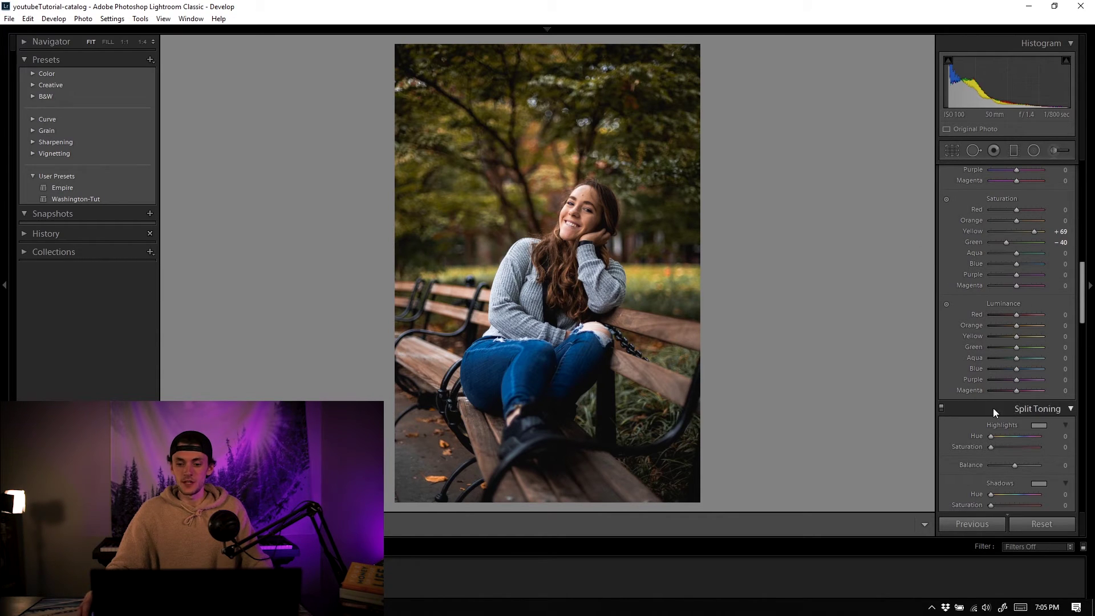
drag(1016, 338, 1032, 338)
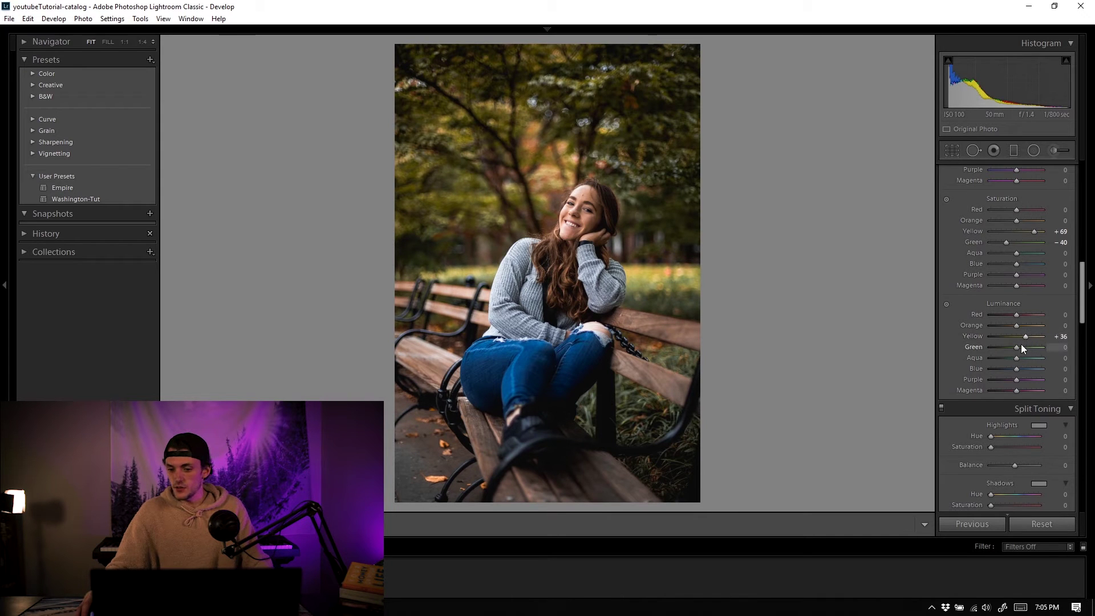
drag(1015, 347, 1025, 348)
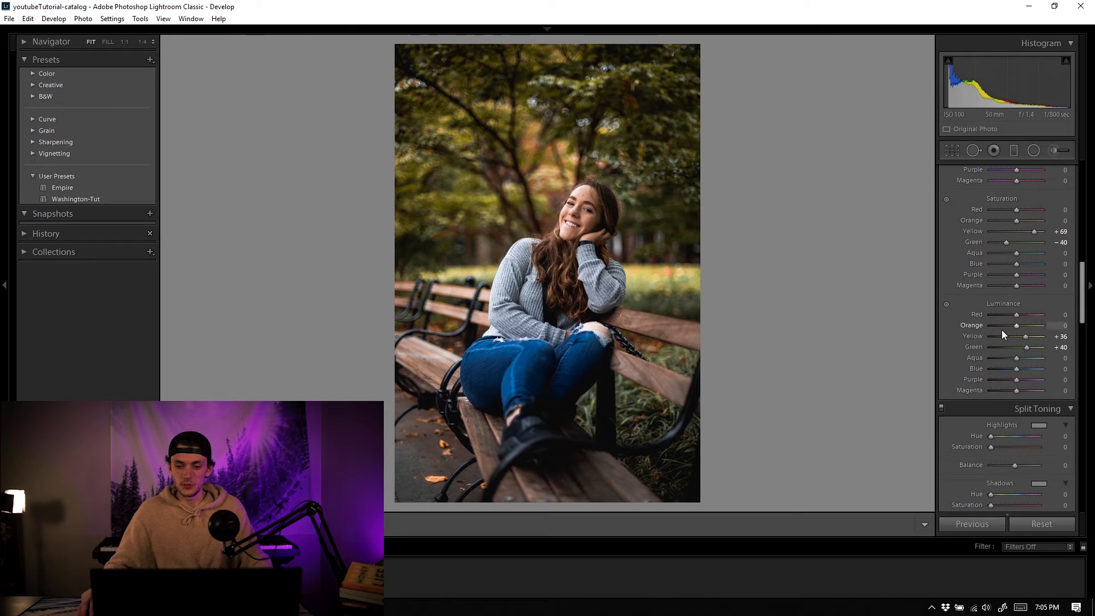
scroll(1002, 345, down, 3)
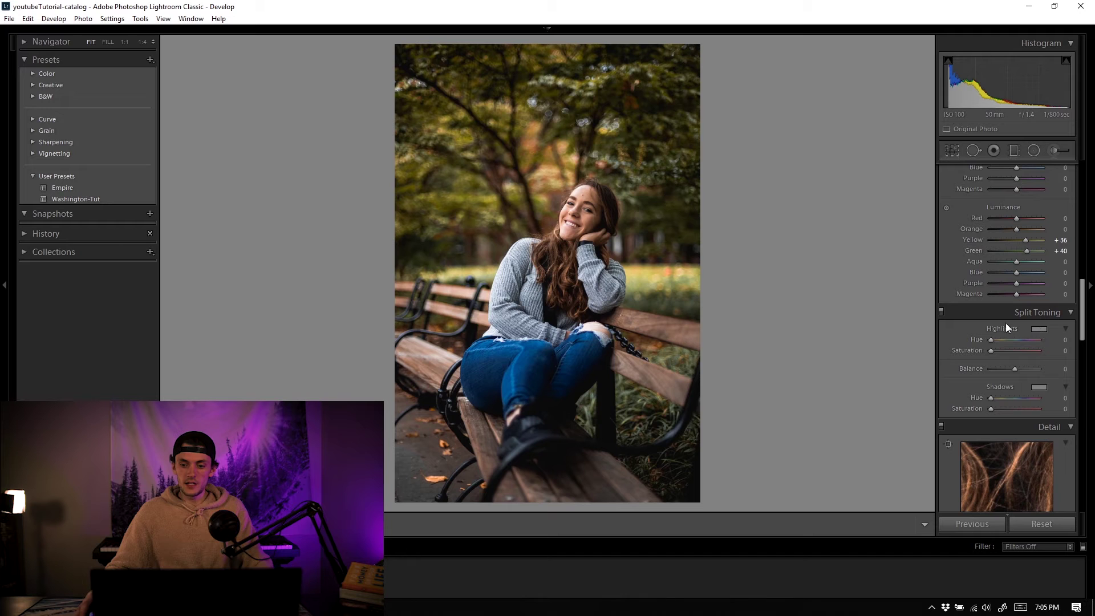
- Tint the Split Toning highlights with a warm swatch at Hue 37, Saturation 22
click(1036, 329)
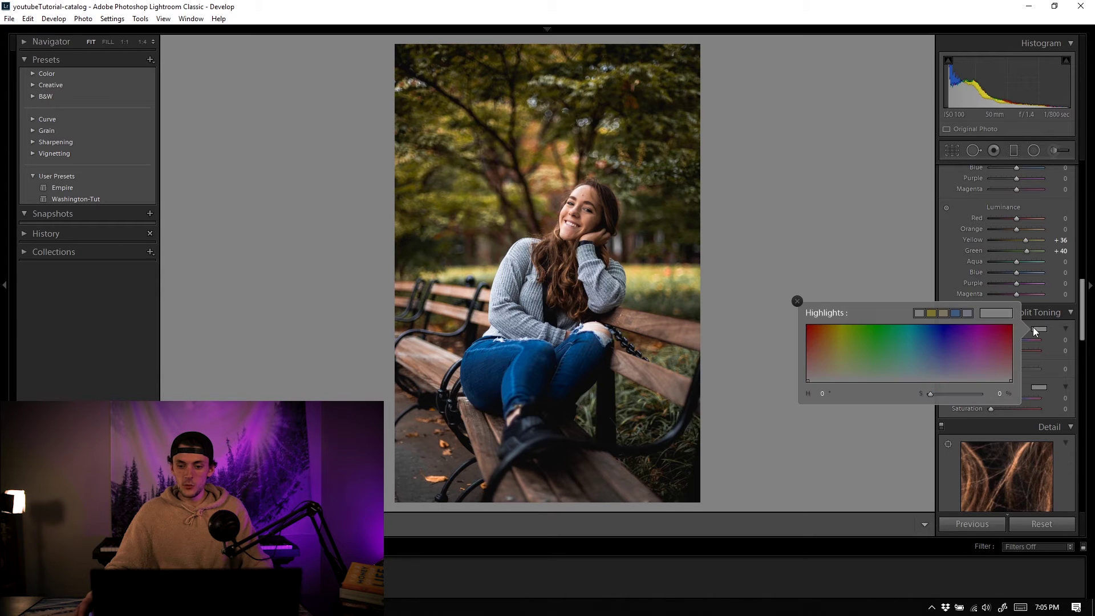
click(944, 313)
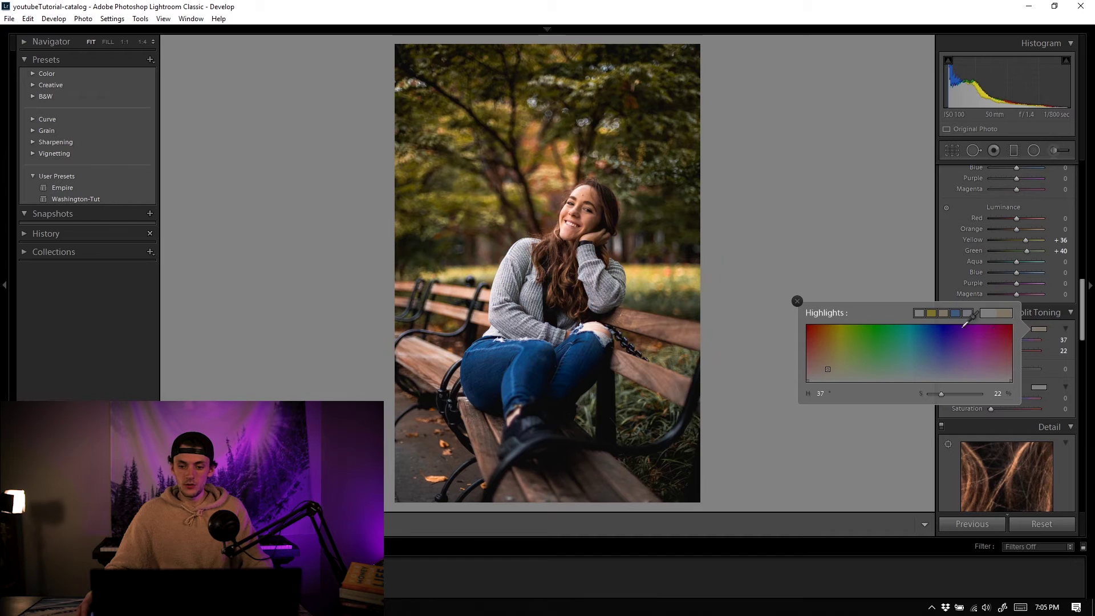
click(1029, 325)
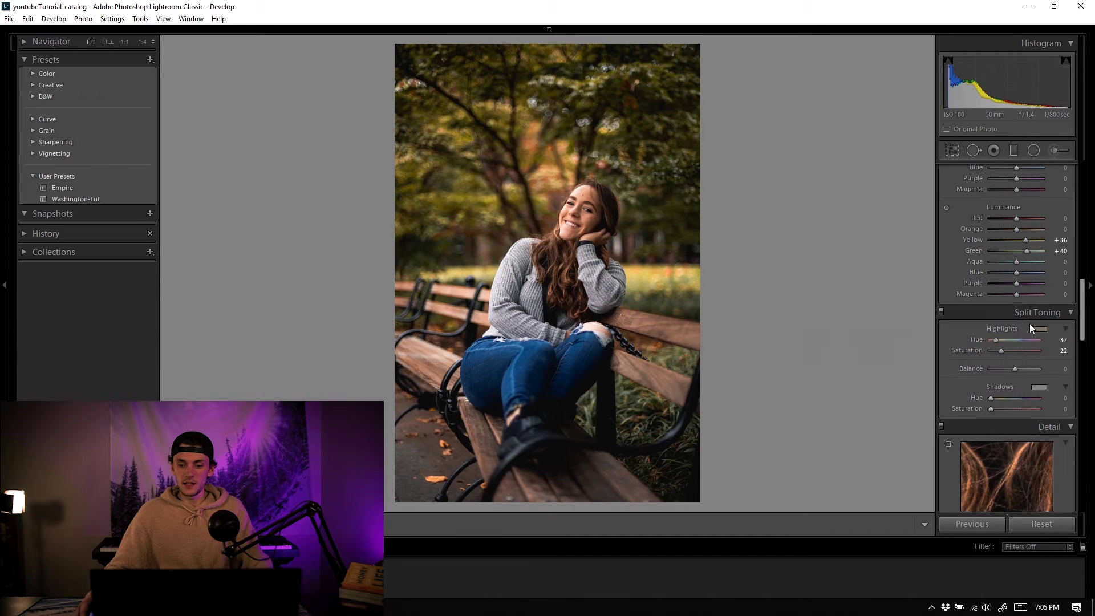
- Tint the shadows blue at Hue 215 and lower their saturation to 6
click(1038, 387)
click(968, 371)
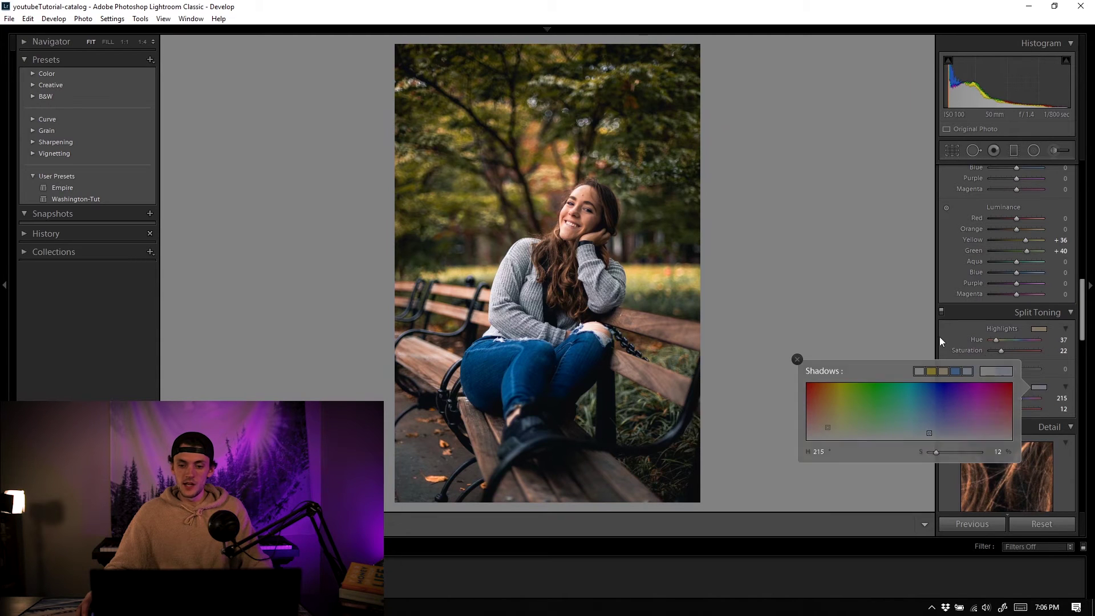
click(939, 337)
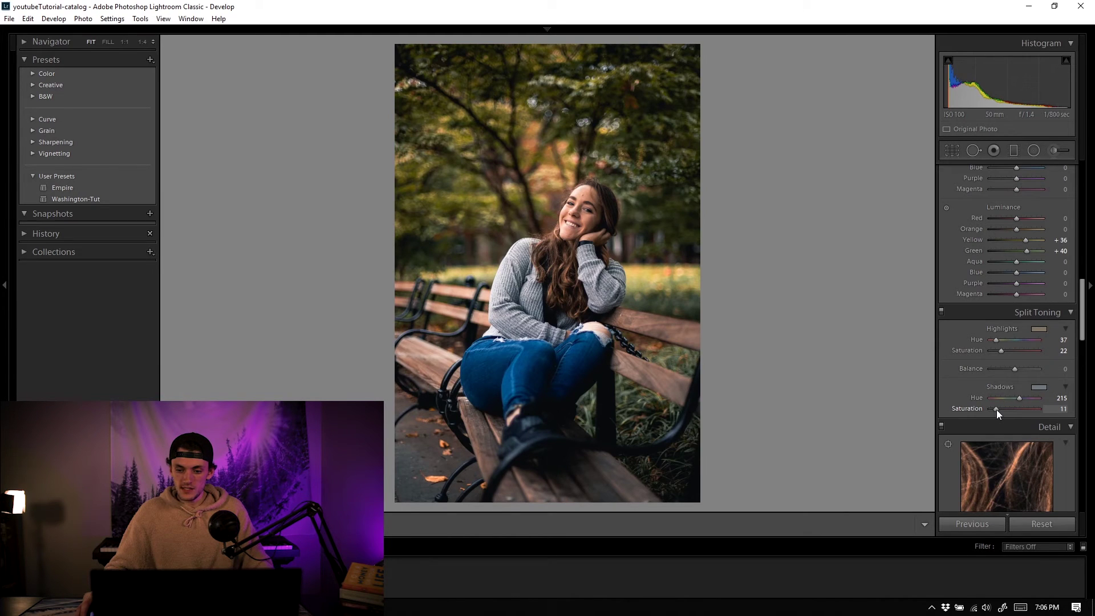
drag(997, 410, 994, 409)
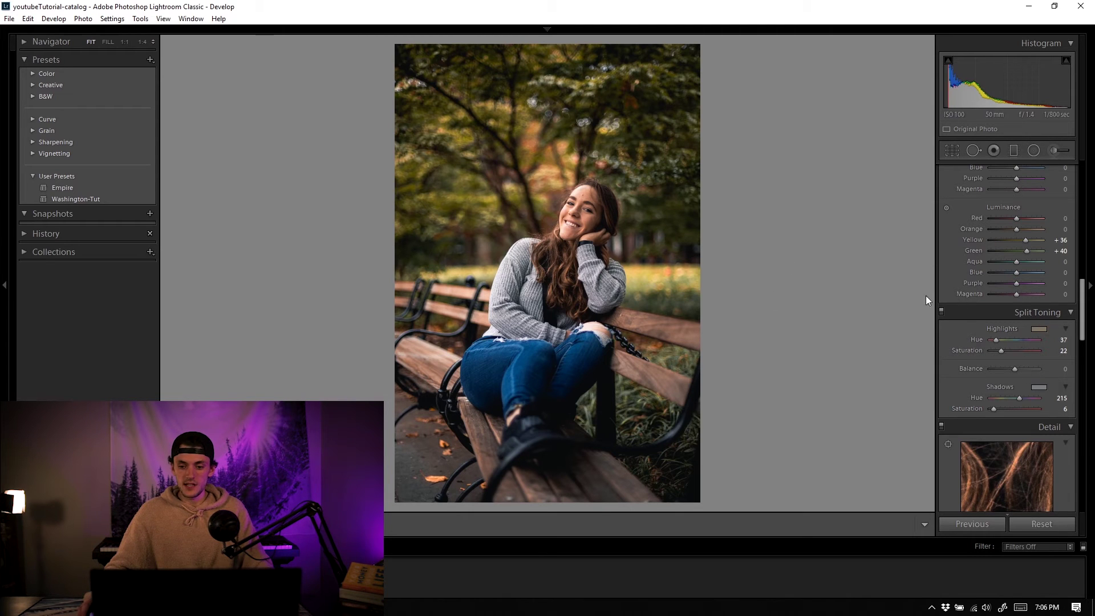
scroll(976, 332, down, 2)
- Check the foliage at 1:1, return to Fit, and scroll down to Calibration
scroll(975, 332, up, 5)
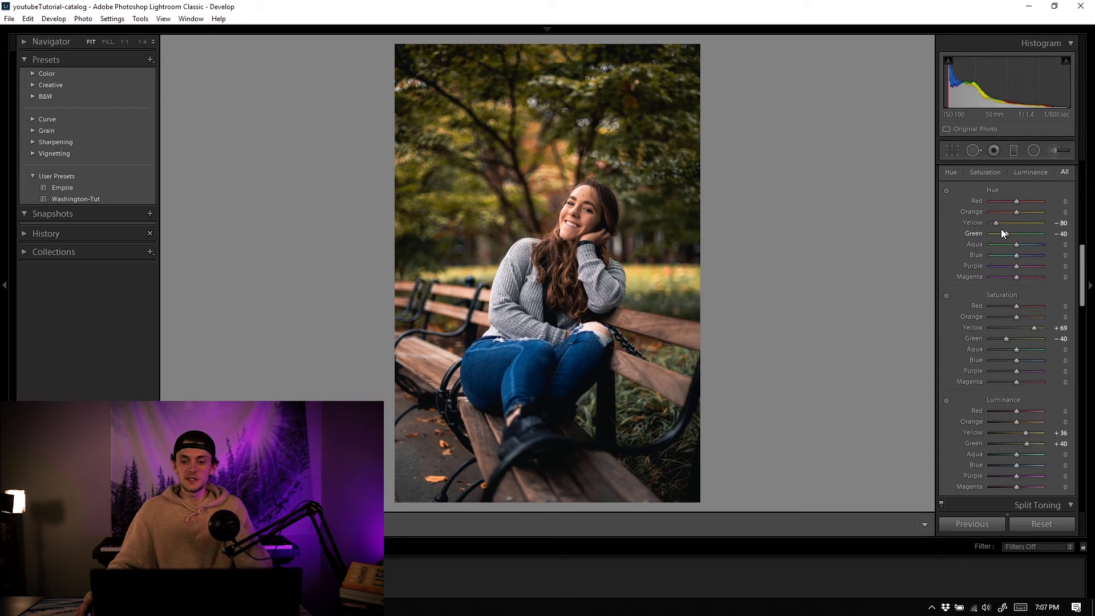
scroll(1029, 299, down, 3)
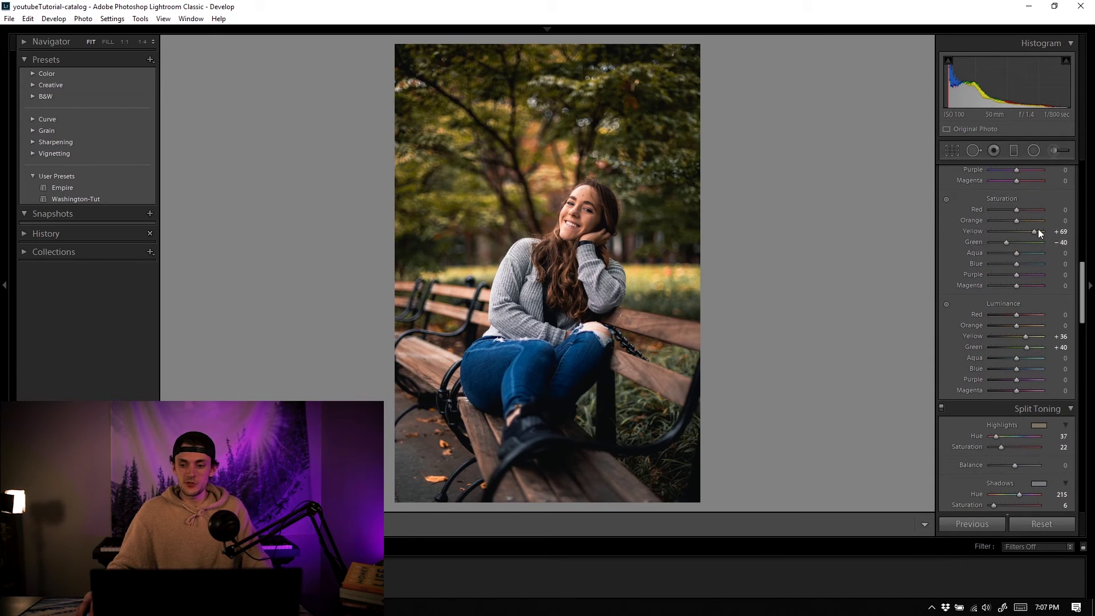
click(562, 166)
click(558, 186)
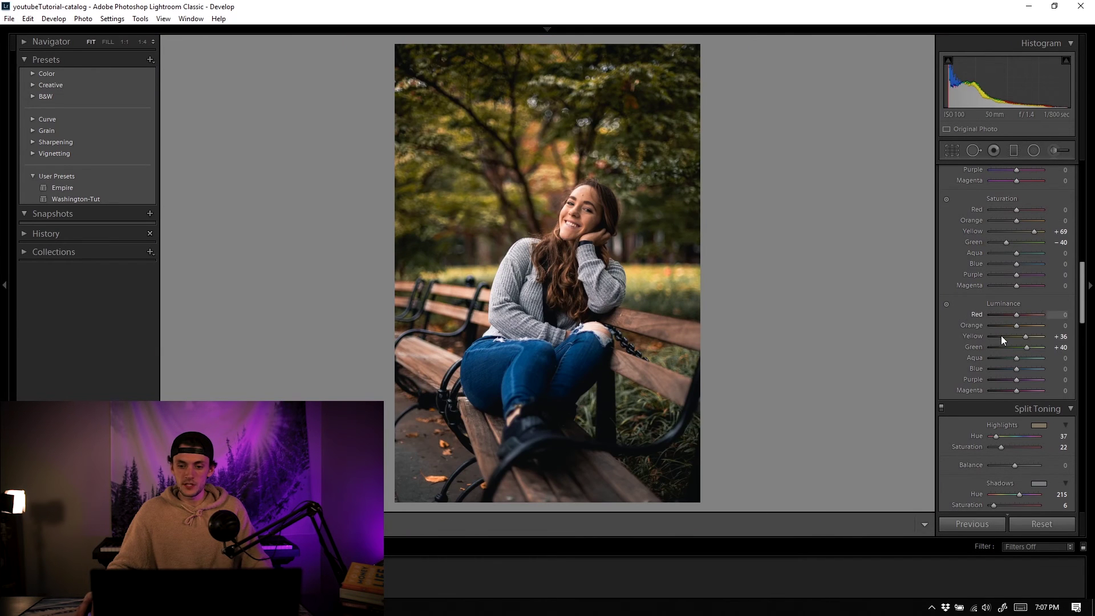
scroll(1000, 356, down, 3)
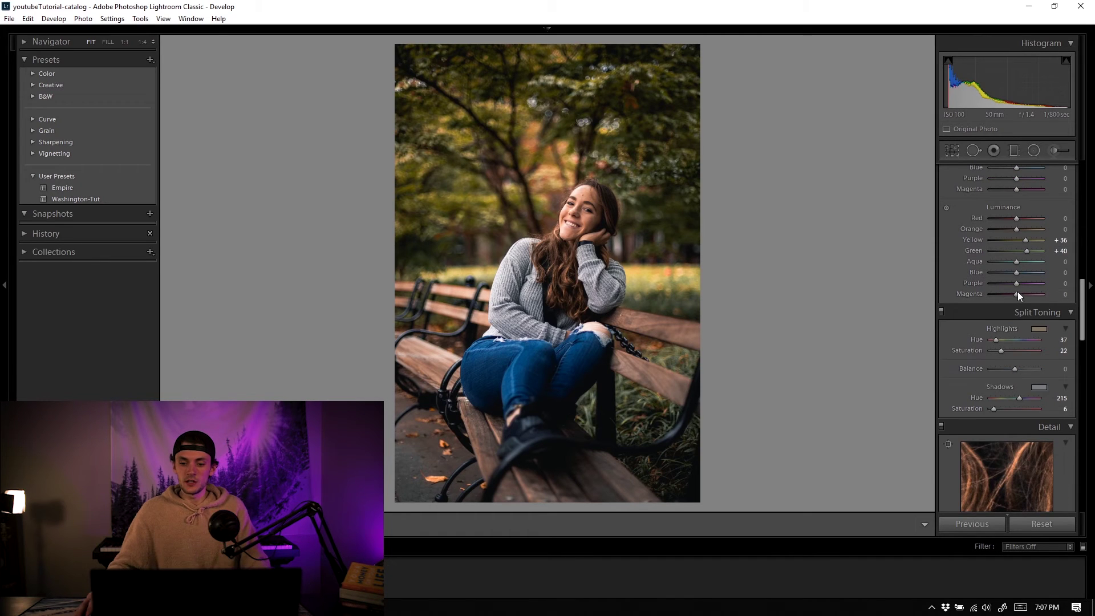
scroll(1009, 314, down, 10)
scroll(997, 332, down, 5)
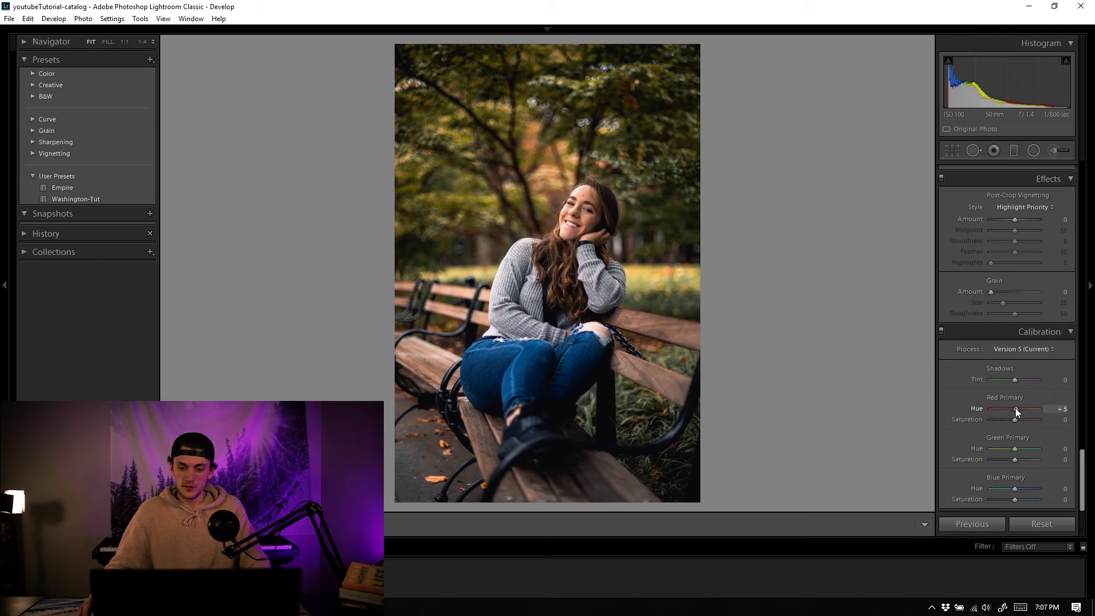
- Set Red Primary Hue to +10 and Saturation to -10, checking the face up close
drag(1015, 408, 1016, 408)
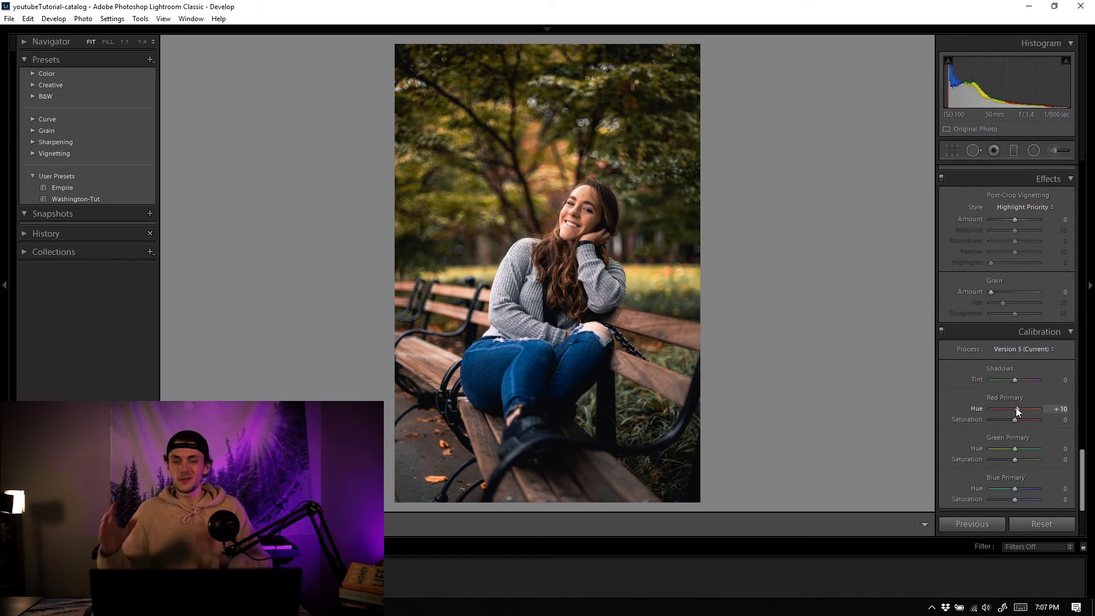
drag(1014, 419, 1012, 419)
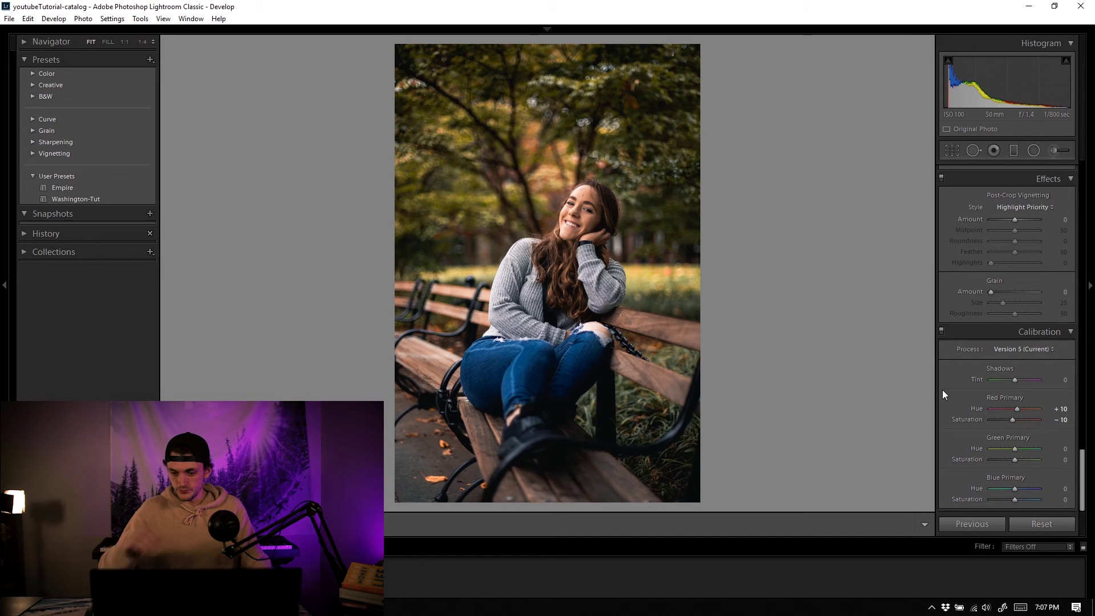
click(586, 236)
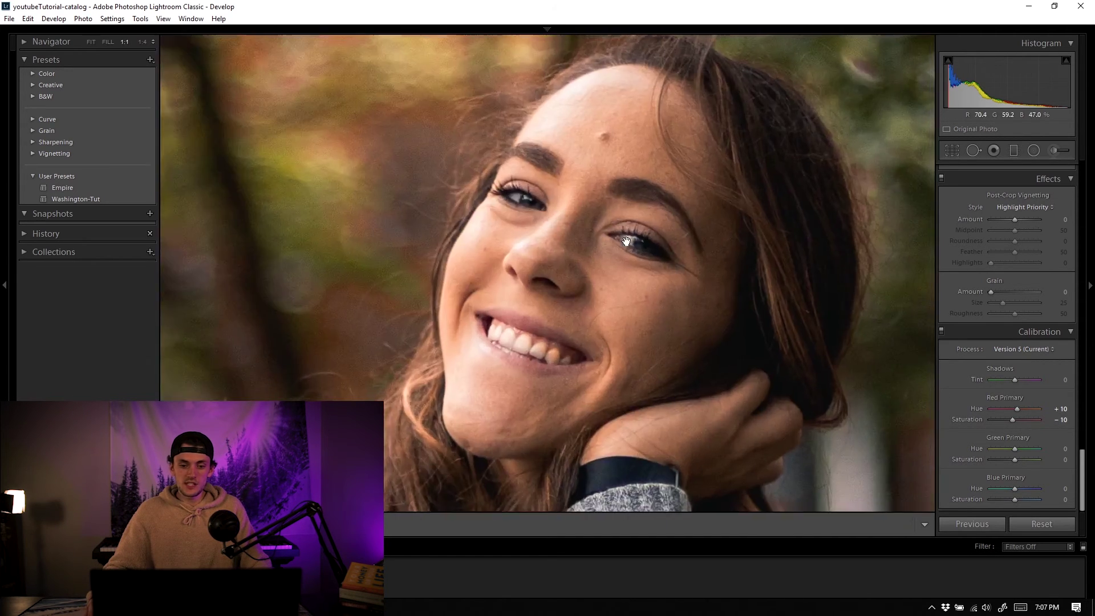
click(547, 138)
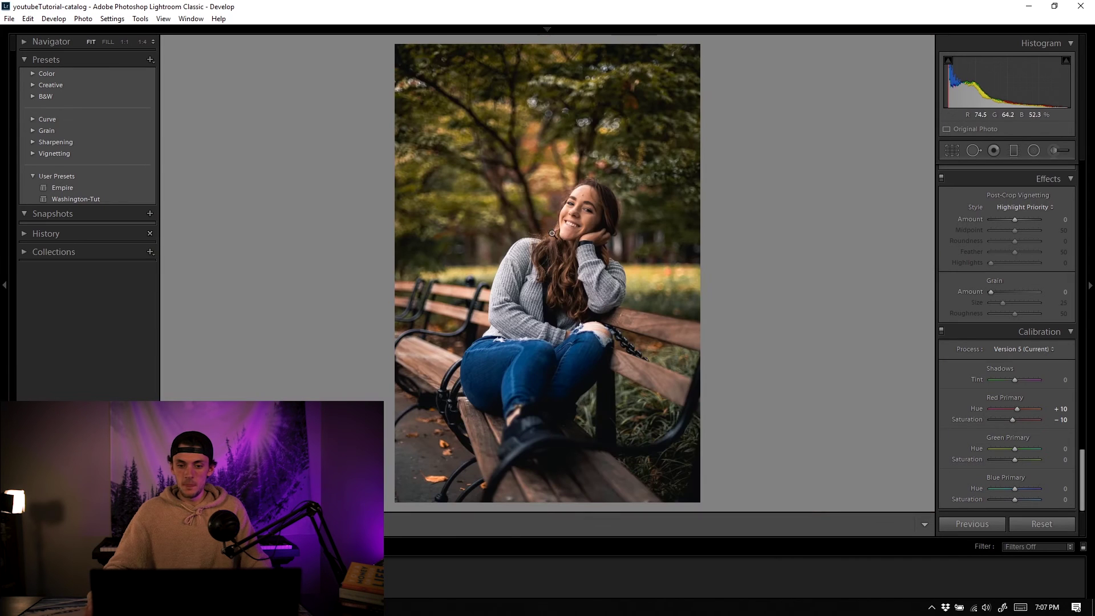
double_click(976, 408)
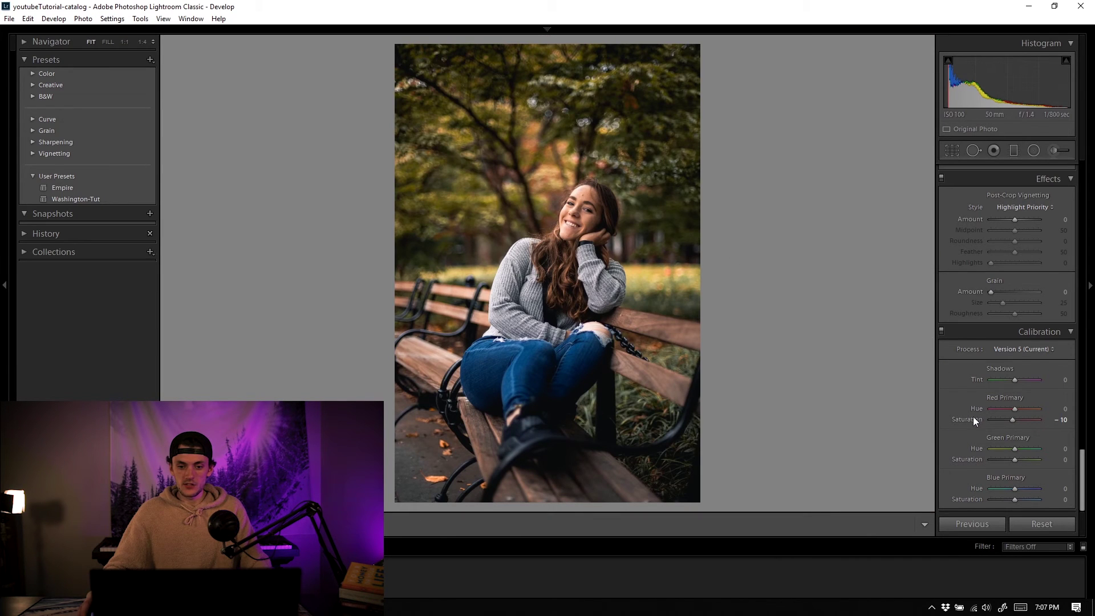
key(ctrl+z)
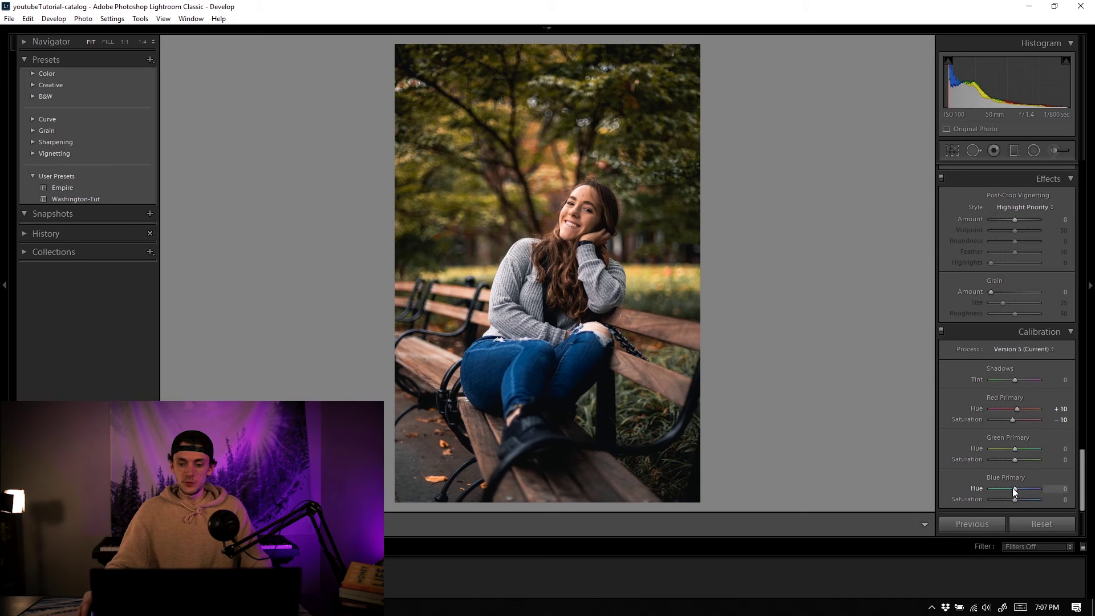
- Set Blue Primary Hue to -31 and Saturation to +14, then toggle Calibration to compare
drag(1008, 488, 1005, 487)
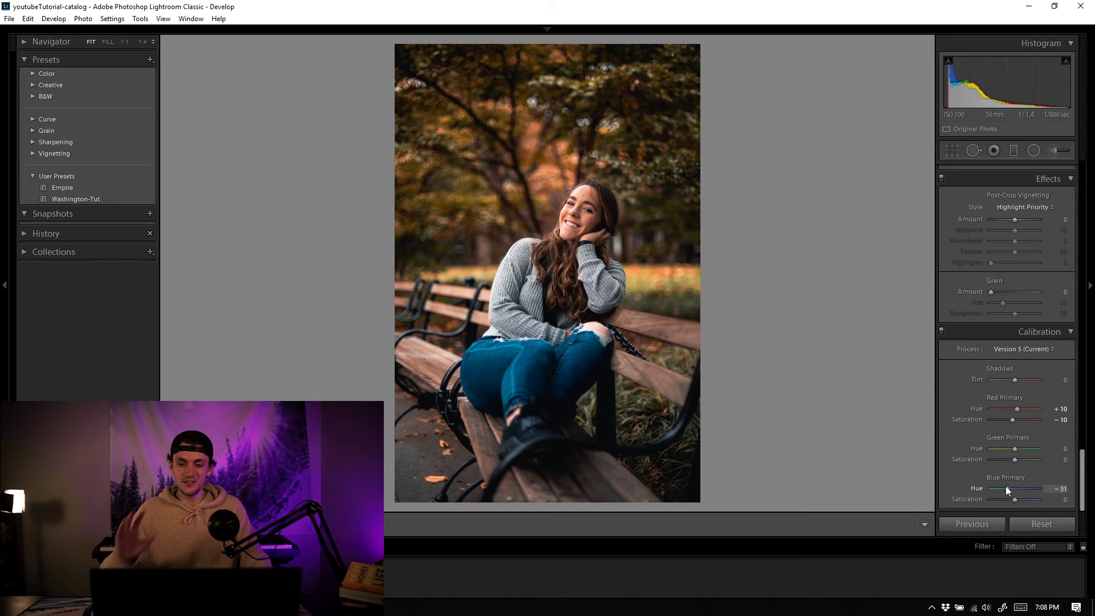
drag(1014, 500, 1016, 501)
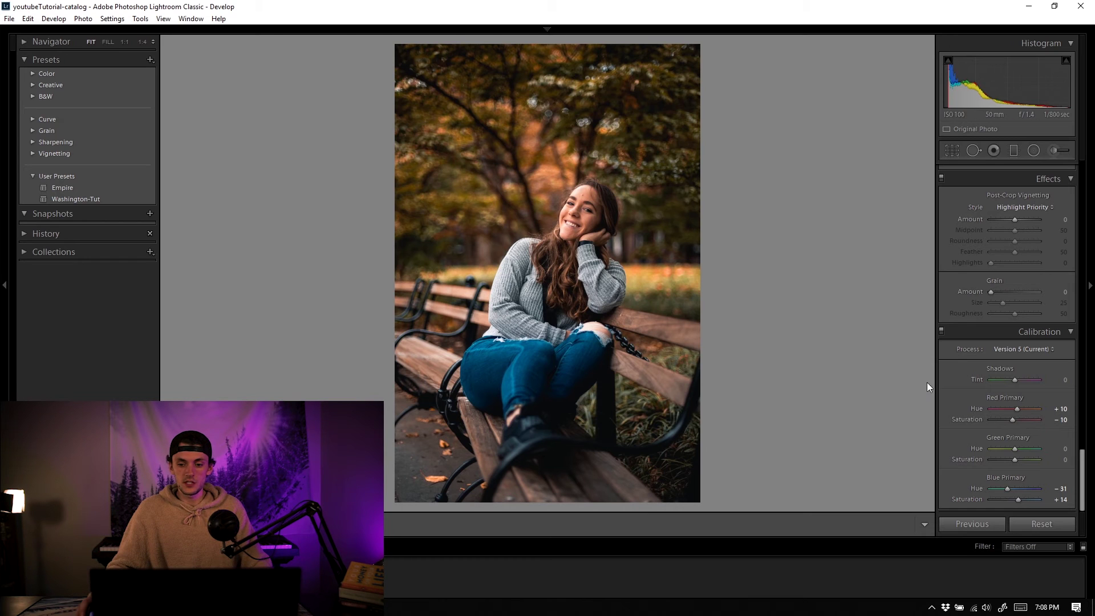
click(943, 331)
click(943, 330)
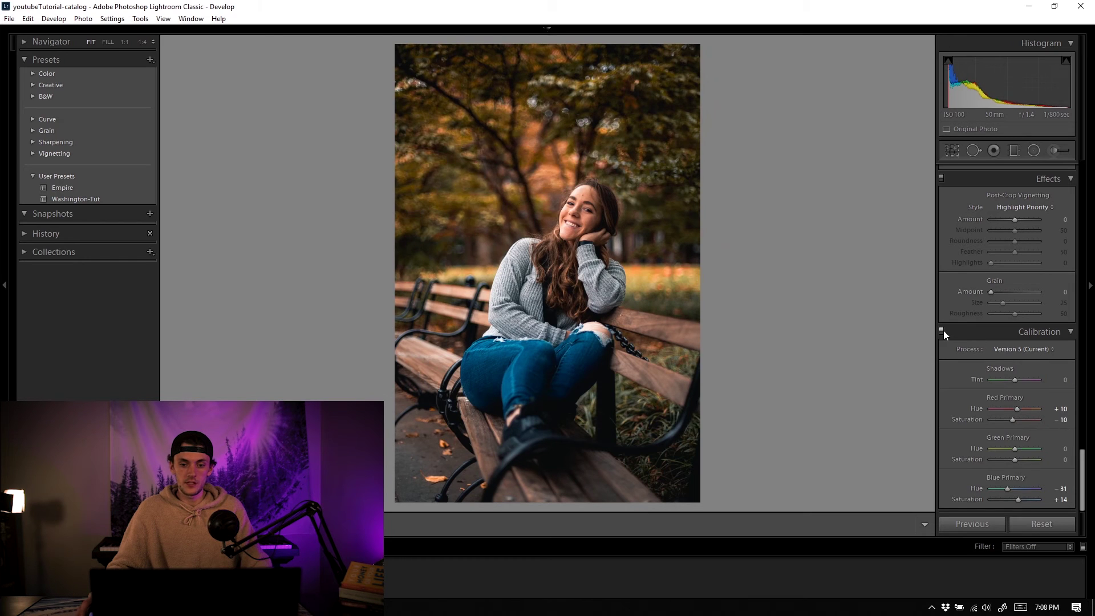
click(943, 330)
click(943, 330)
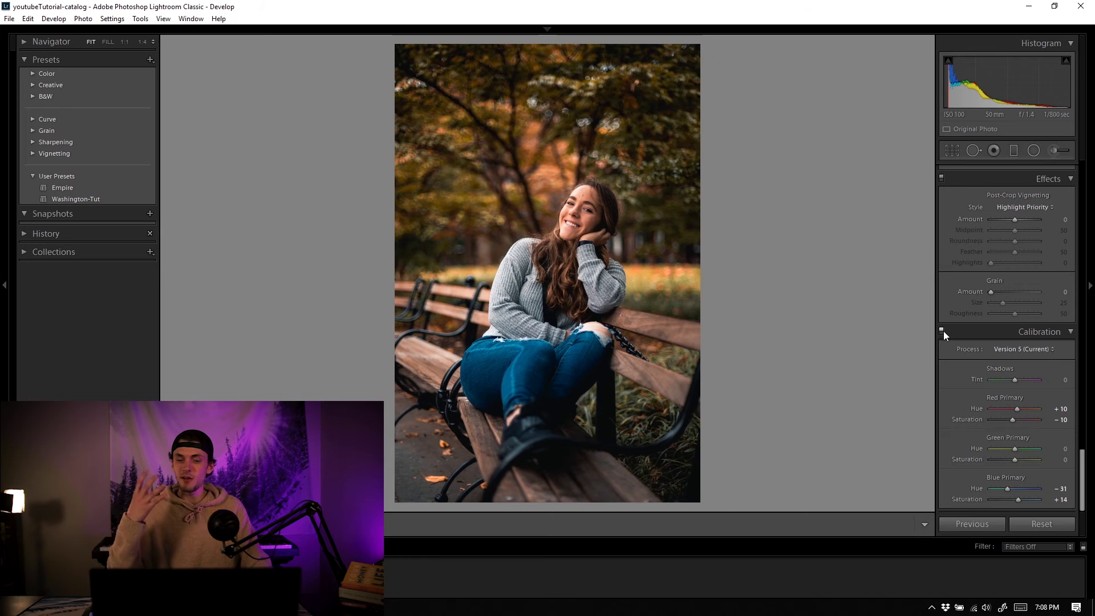
click(943, 331)
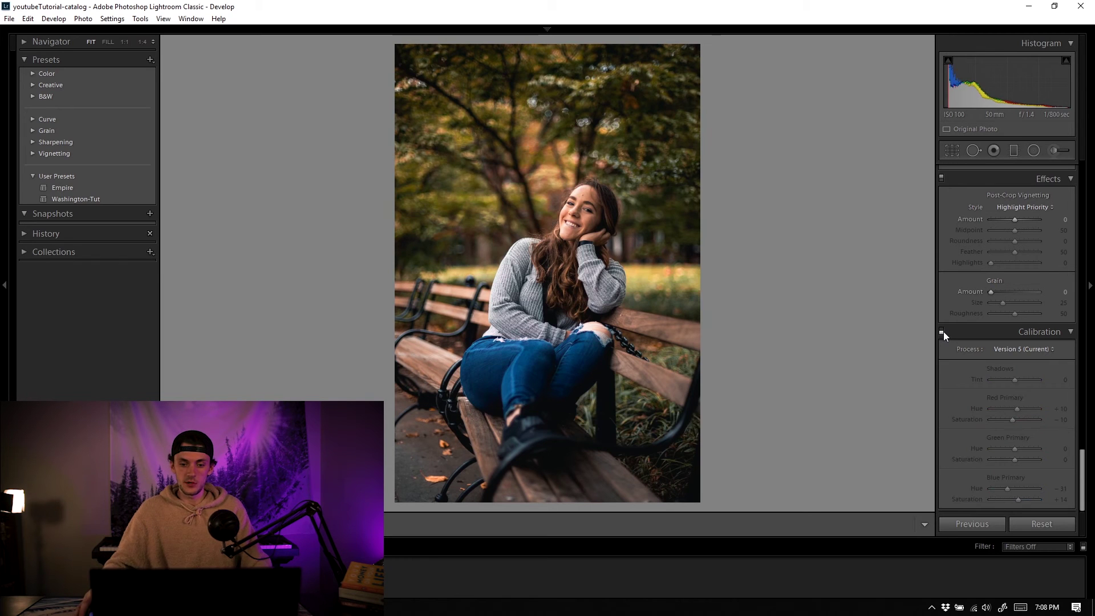
click(943, 330)
click(943, 331)
click(943, 331)
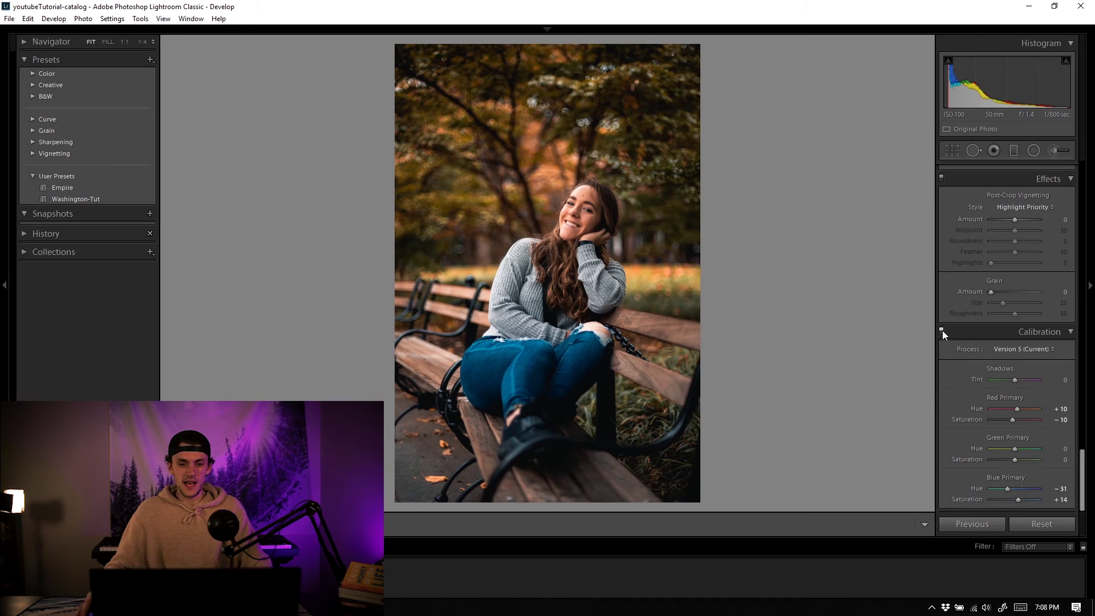
click(942, 330)
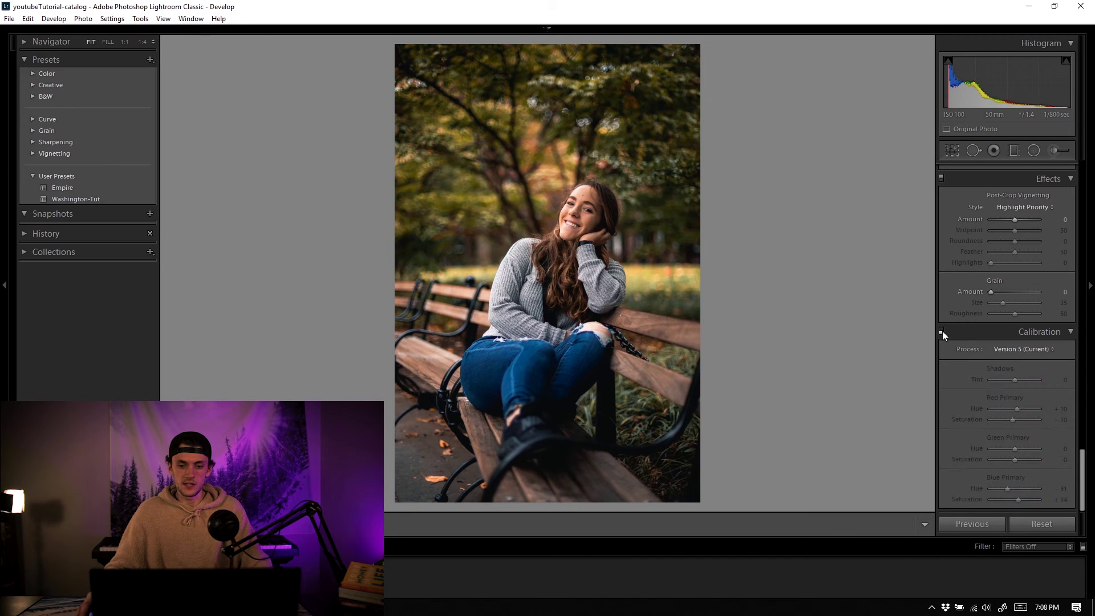
click(941, 330)
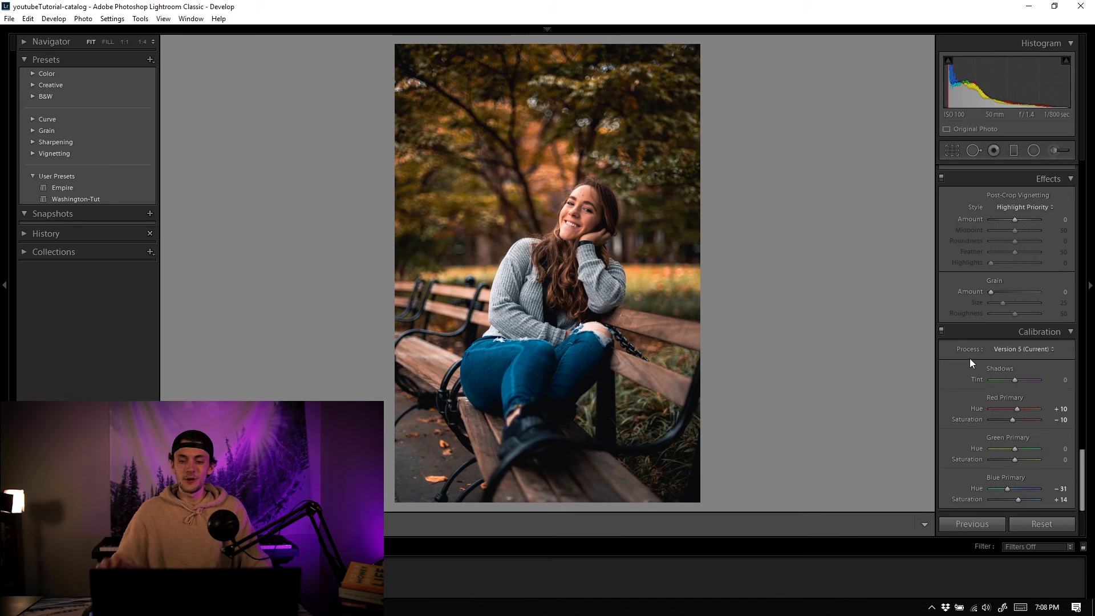
scroll(969, 358, up, 5)
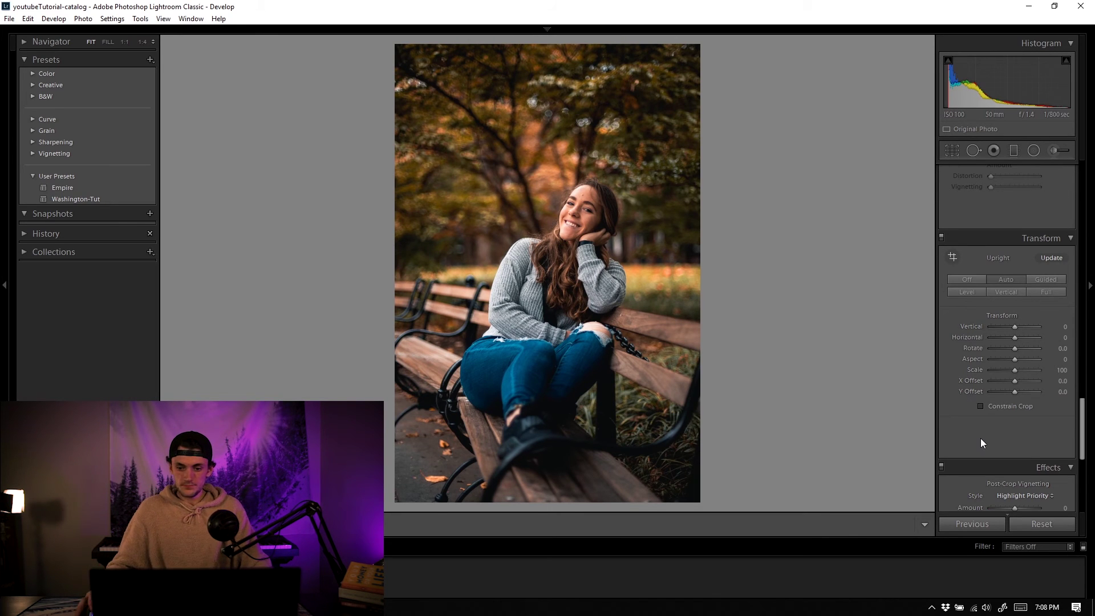
- Restore the earlier Calibration adjustments with Ctrl+Z, then scroll back up toward the Detail panel
scroll(957, 445, up, 10)
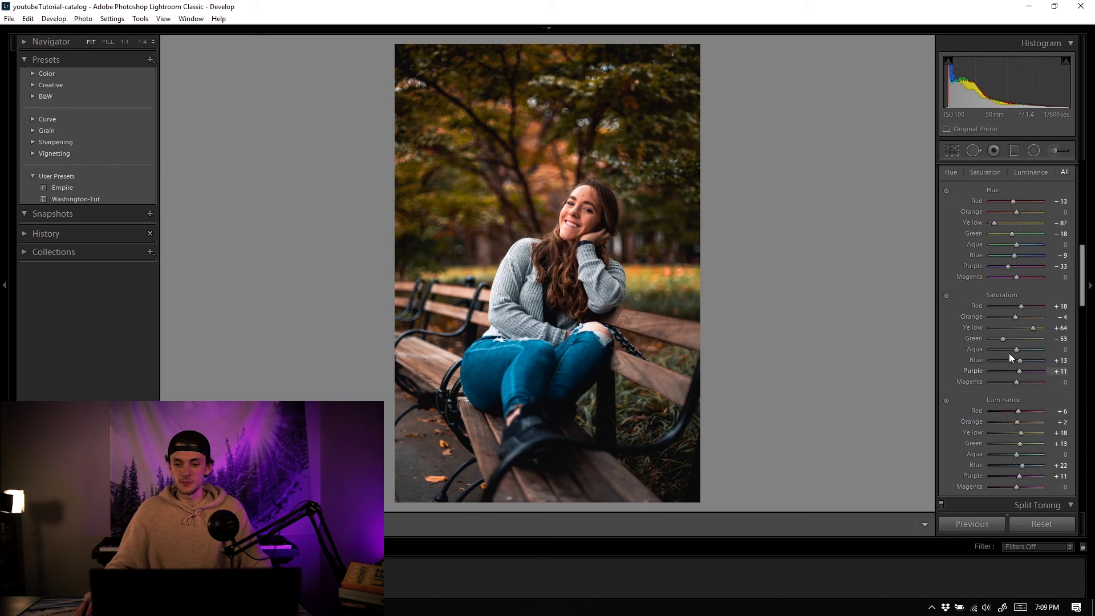
scroll(1013, 286, down, 6)
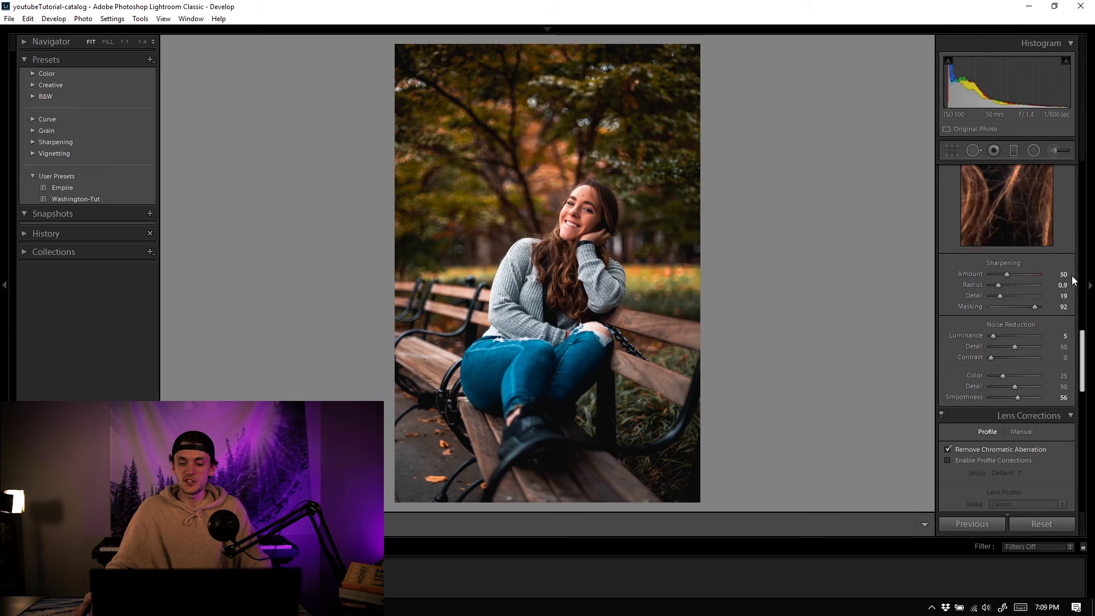
scroll(1012, 308, down, 8)
scroll(1011, 315, down, 4)
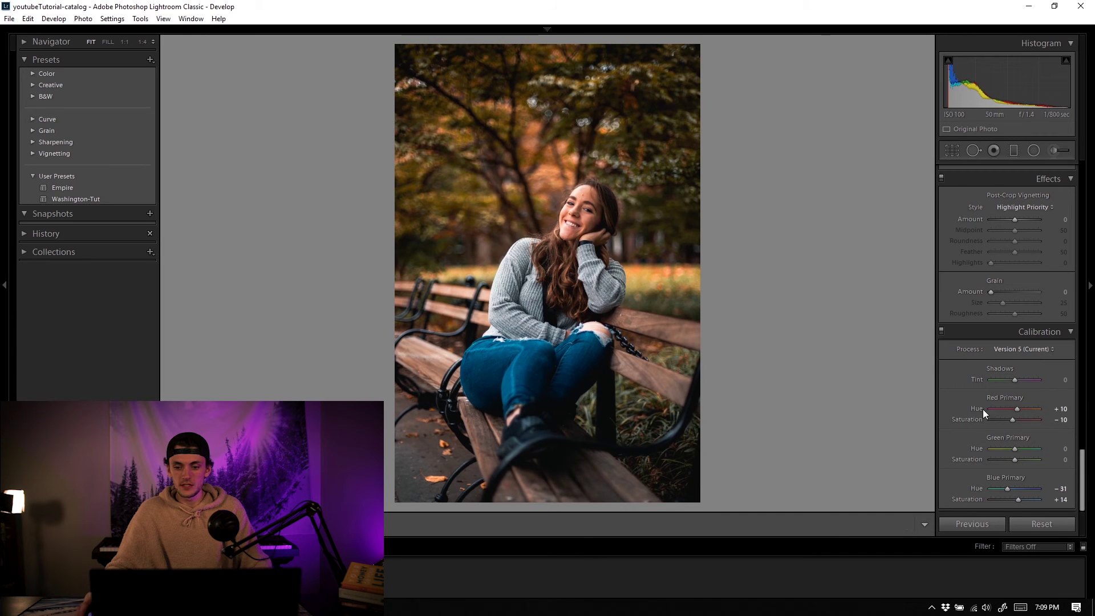
key(ctrl+z)
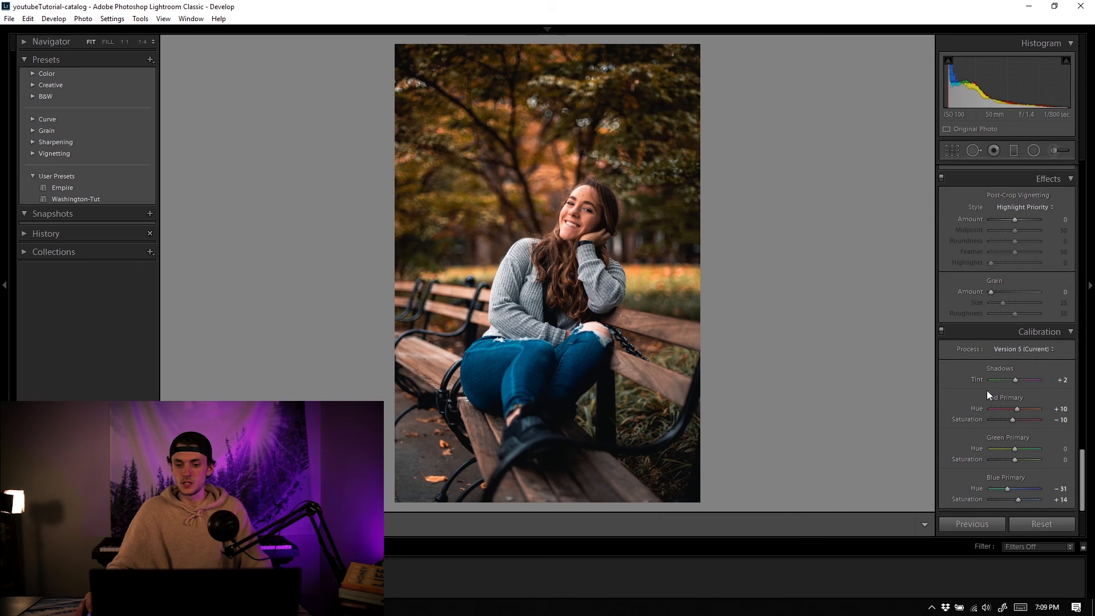
scroll(986, 389, up, 10)
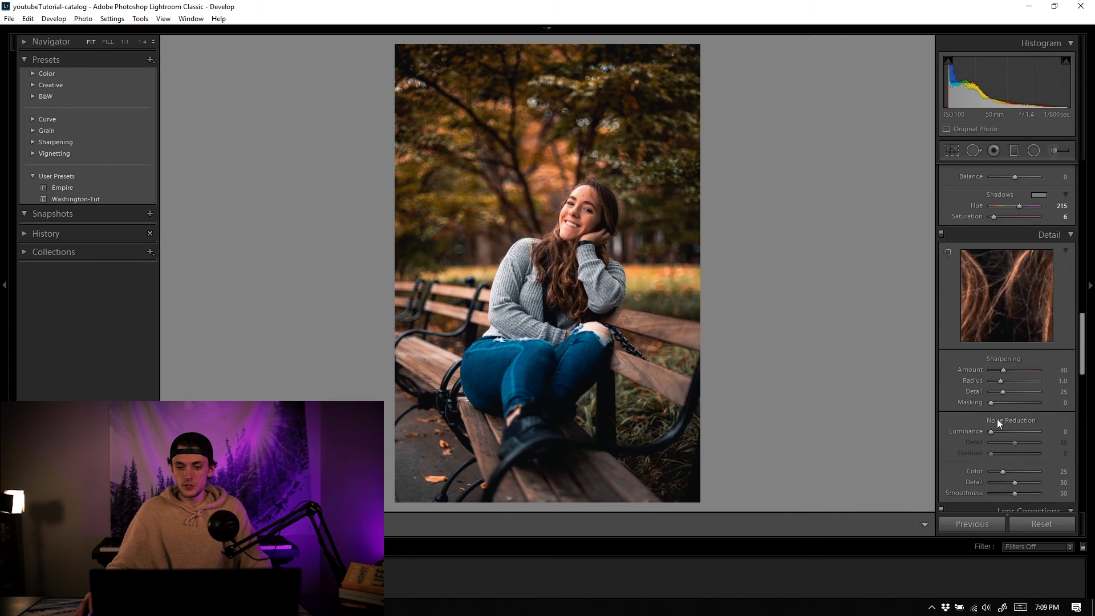
- Raise sharpening Masking to 73 so only edges sharpen, checking the face and hand at 1:1
drag(996, 403, 1025, 370)
click(580, 214)
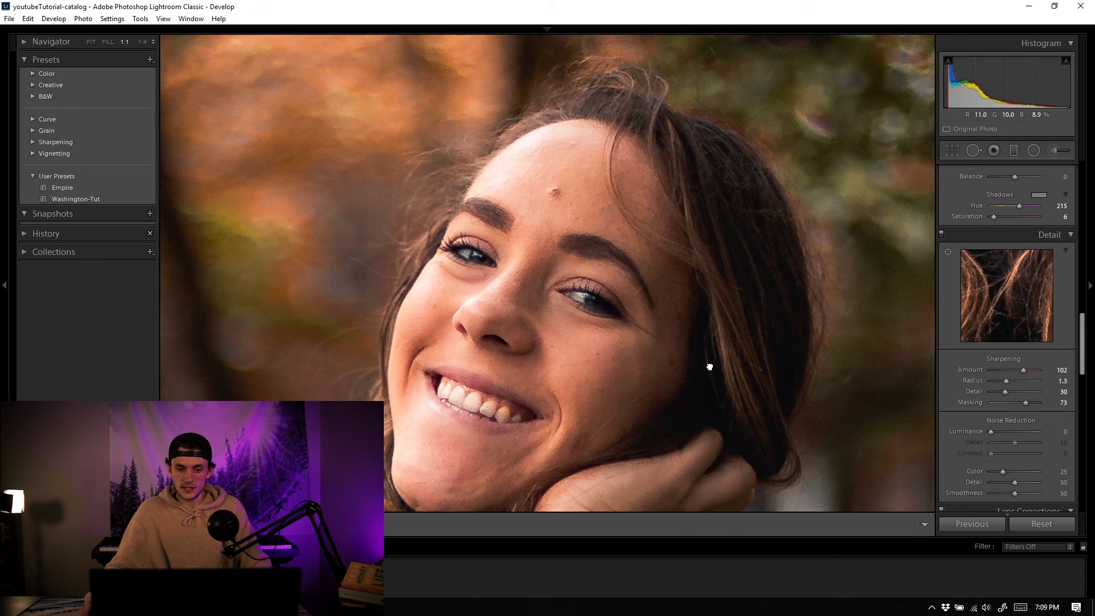
drag(773, 388, 771, 185)
click(694, 274)
scroll(1004, 365, up, 10)
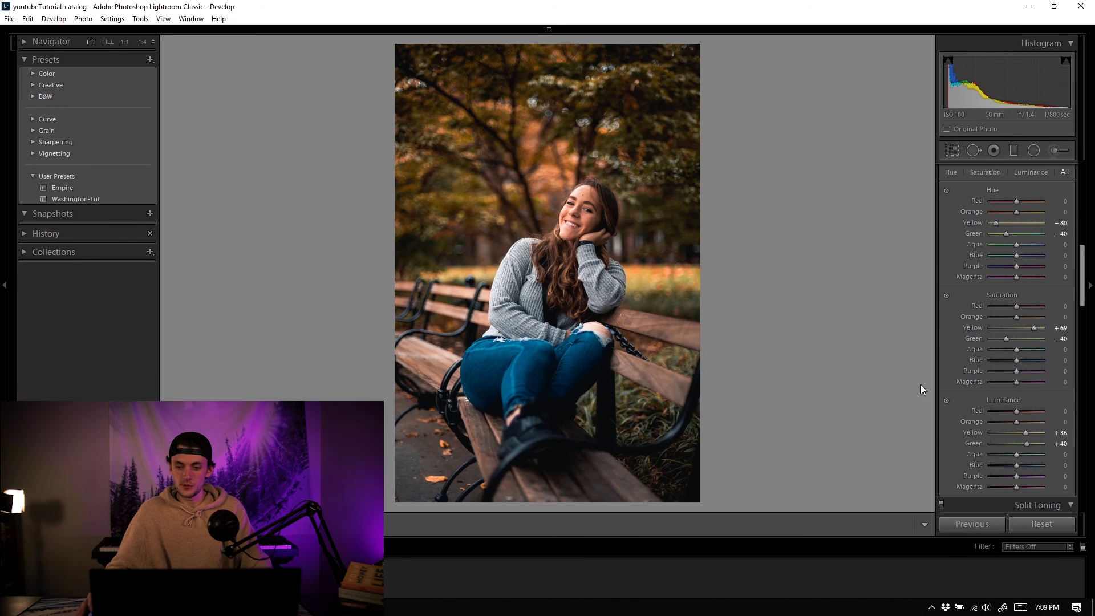
scroll(992, 379, up, 5)
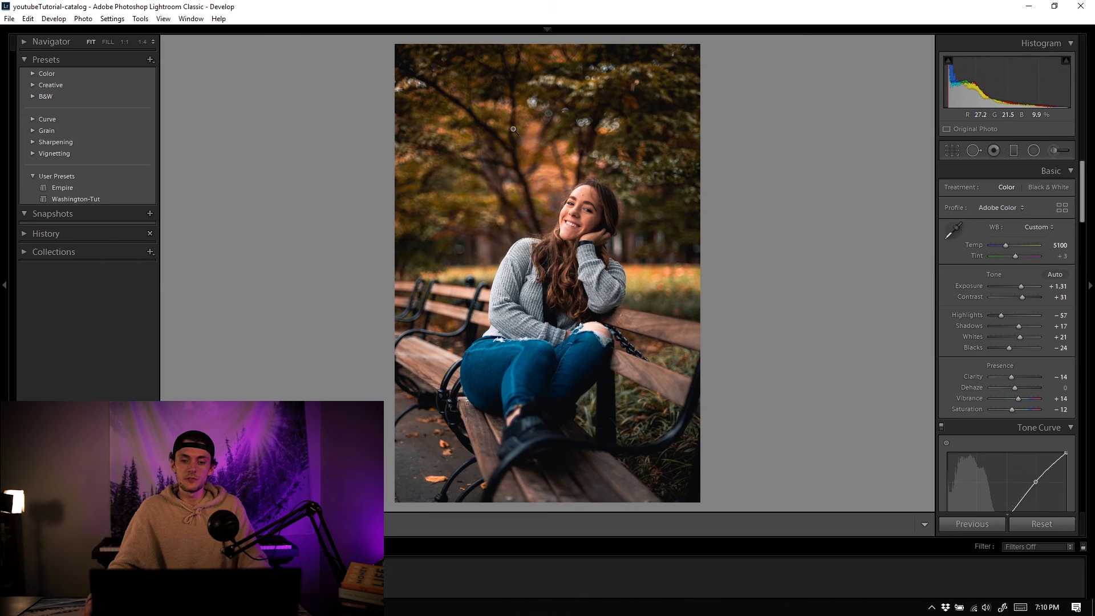
click(595, 163)
click(595, 163)
click(143, 42)
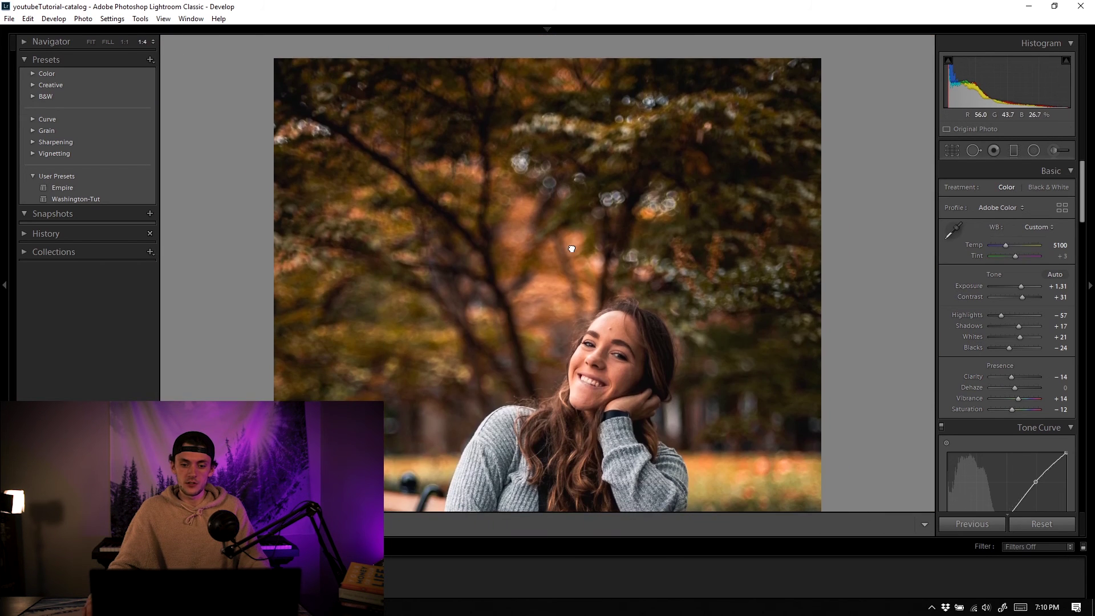
key(backslash)
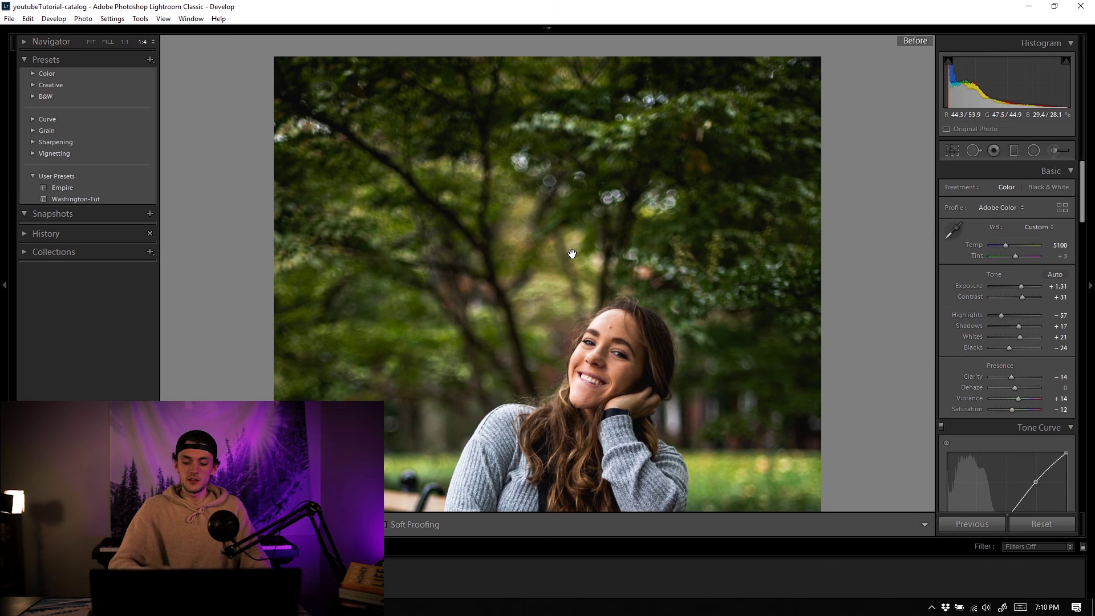
key(backslash)
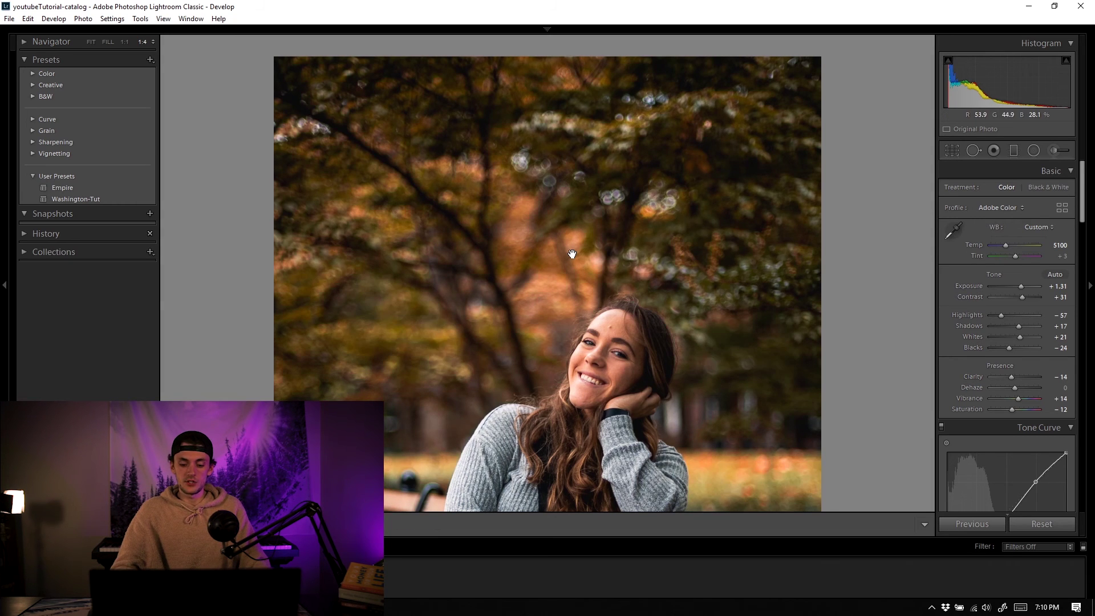
key(backslash)
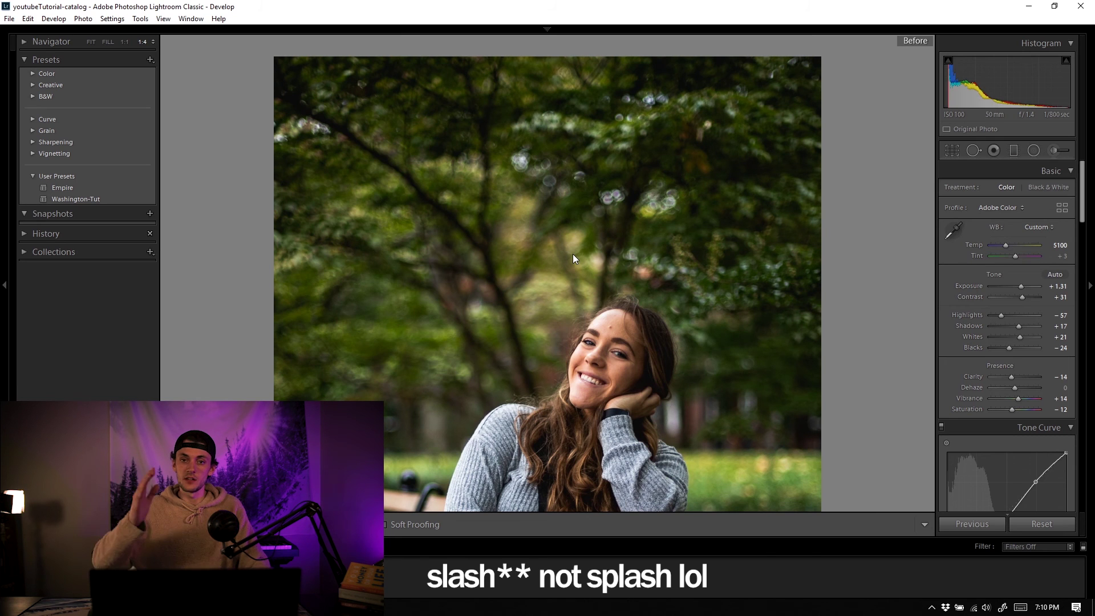
key(backslash)
key(backslash)
key(backslash)
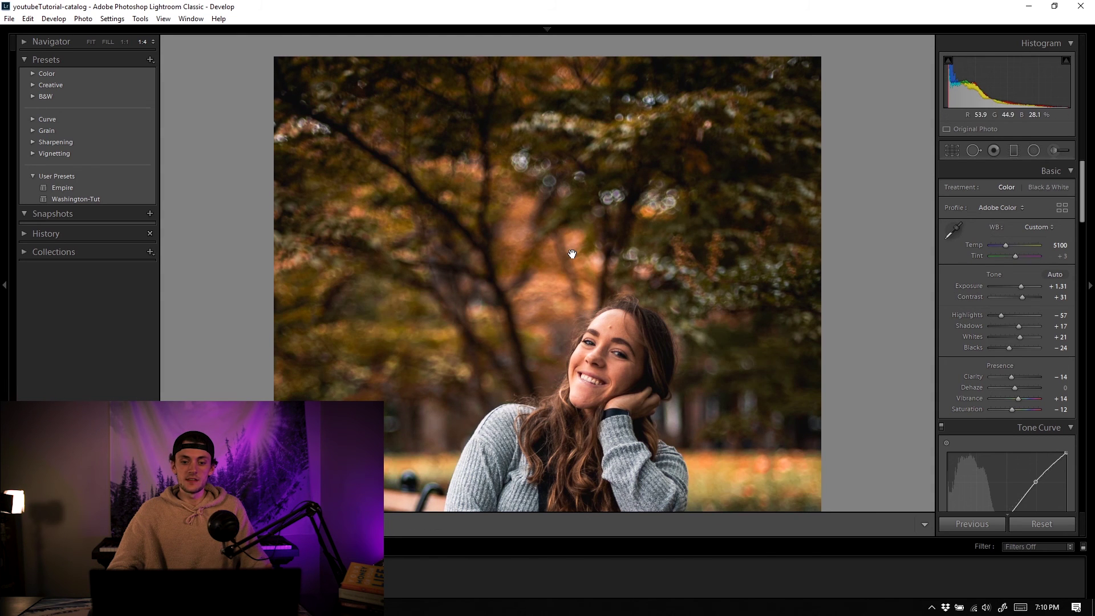
key(backslash)
key(backslash)
key(backslash)
key(backslash)
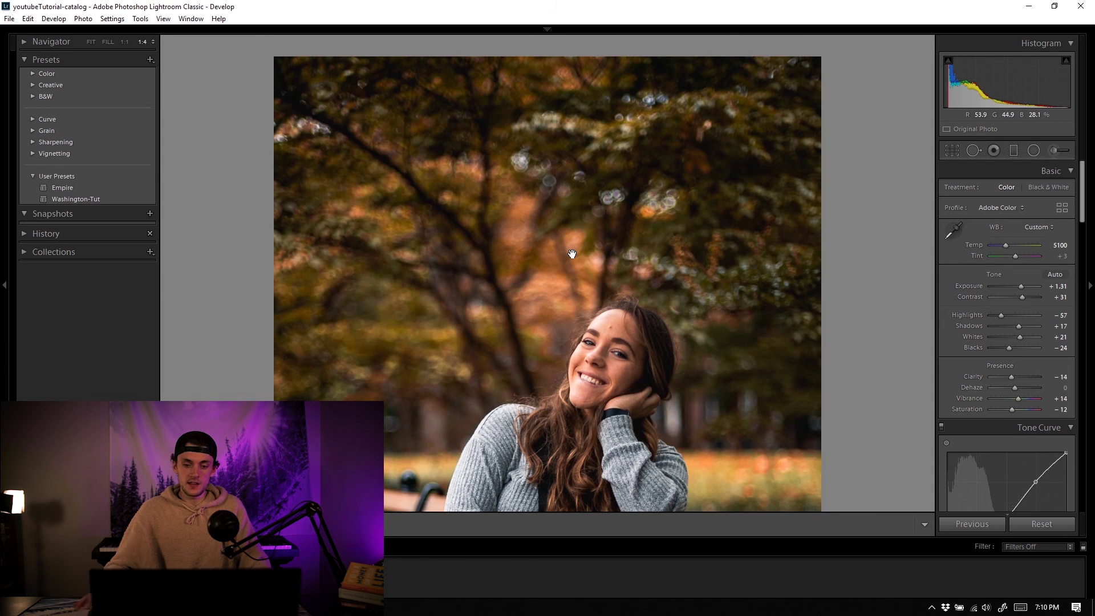
drag(609, 359, 611, 280)
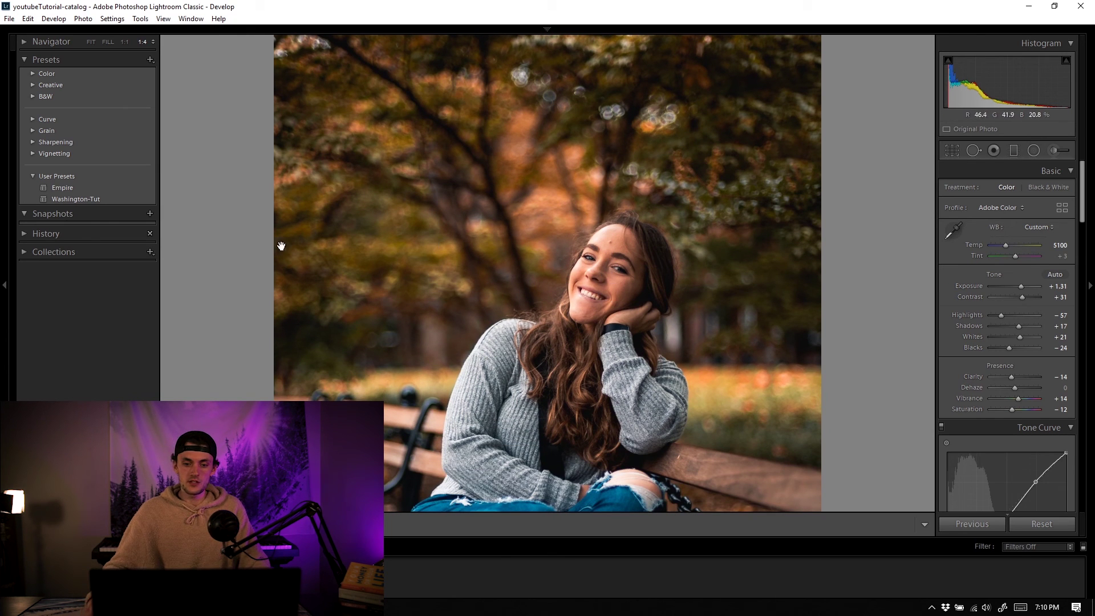
key(backslash)
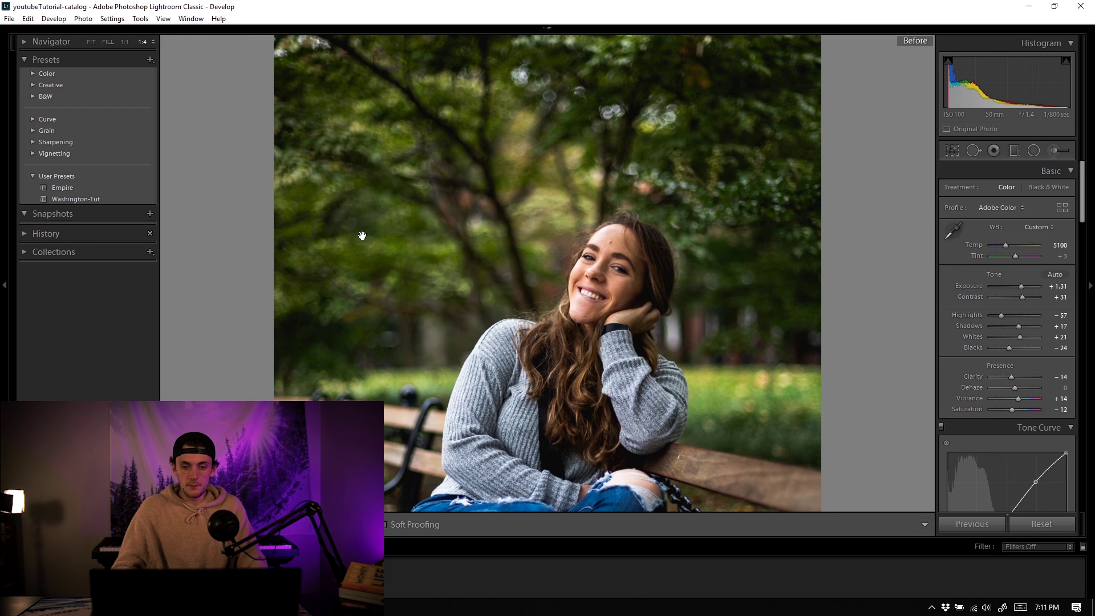
key(backslash)
key(backslash)
key(backslash)
key(backslash)
key(backslash)
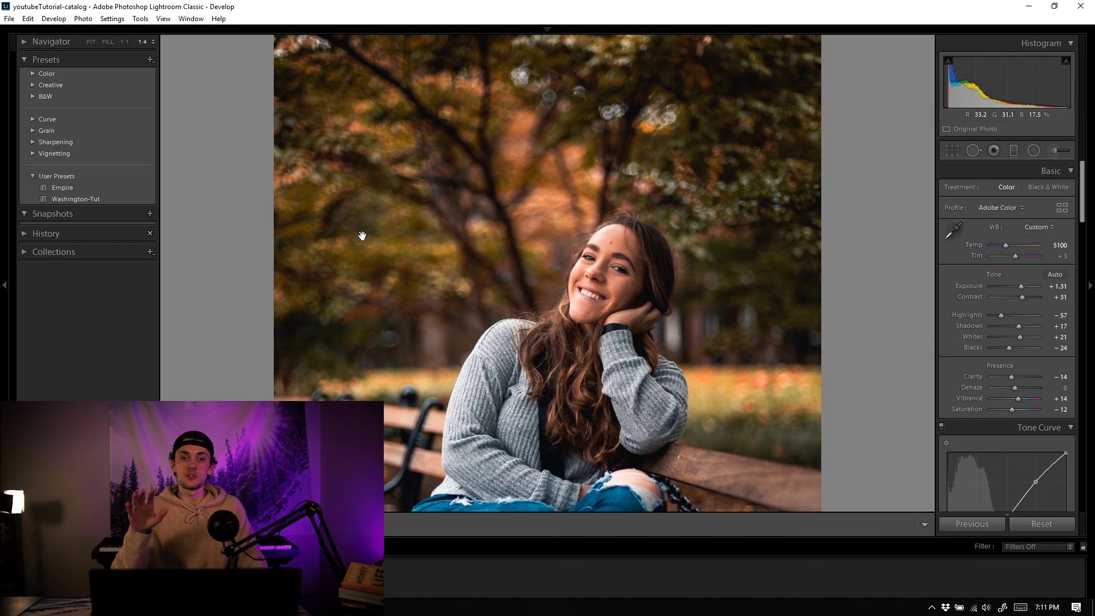
key(backslash)
key(backslash)
key(backslash)
key(backslash)
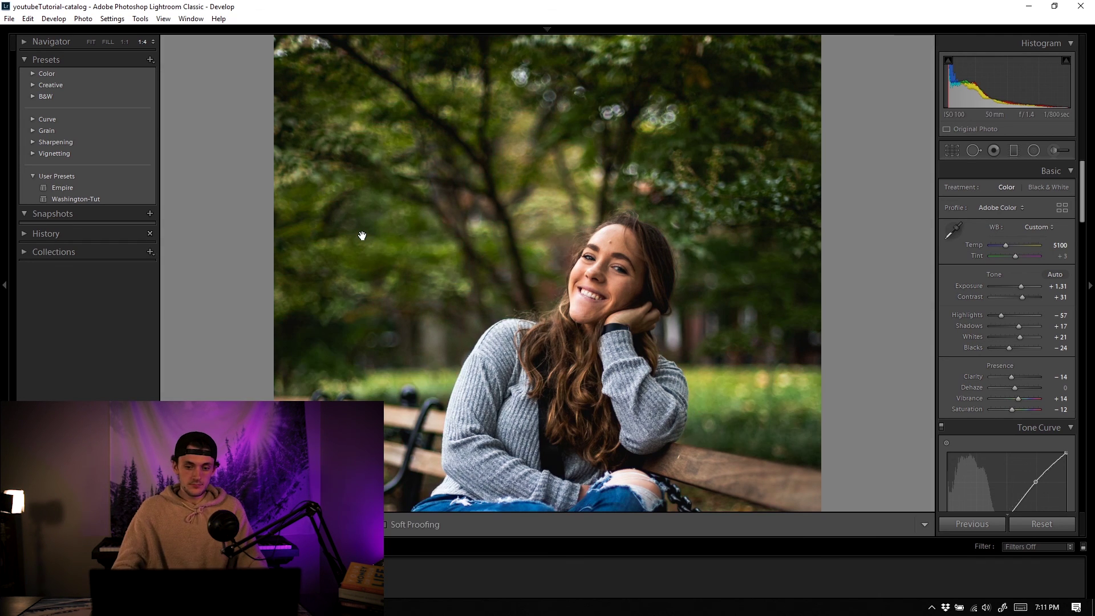
key(backslash)
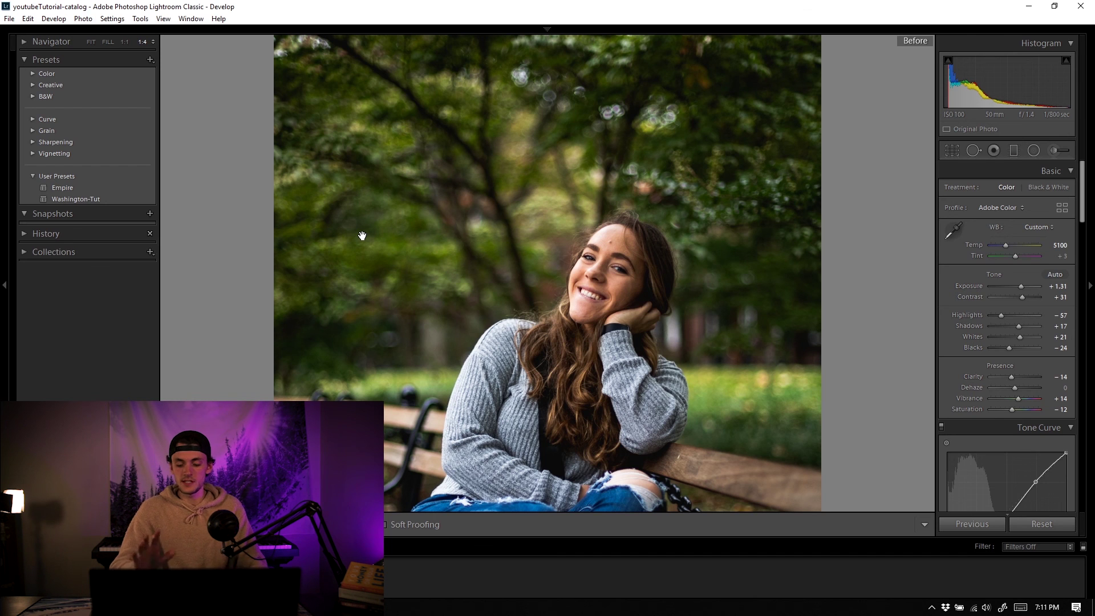
key(backslash)
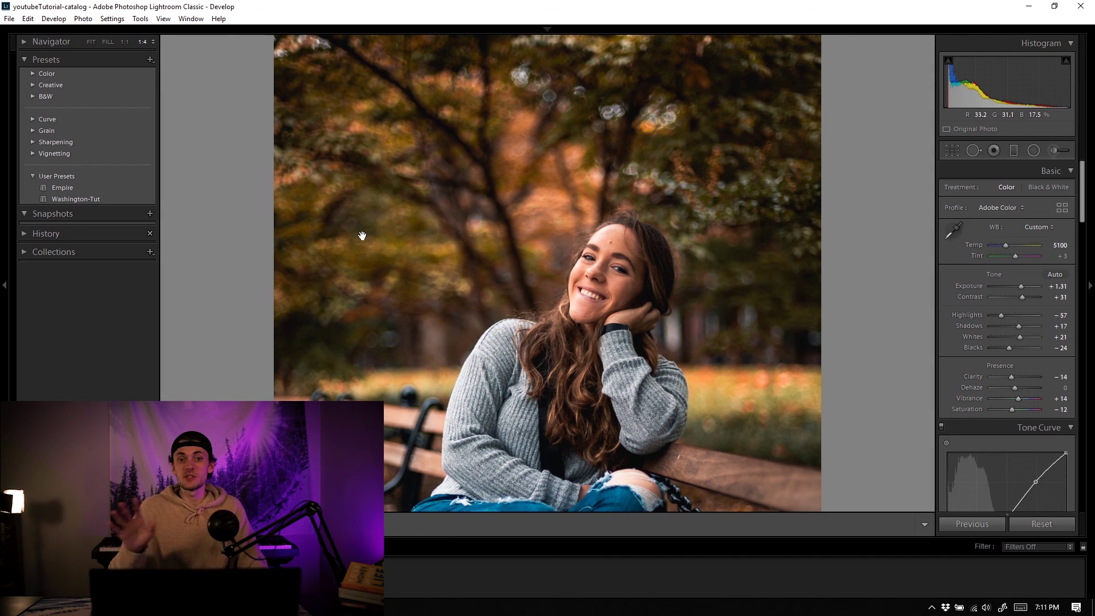
- Fit the entire finished autumn bench portrait in view using the Navigator's FIT option
click(469, 205)
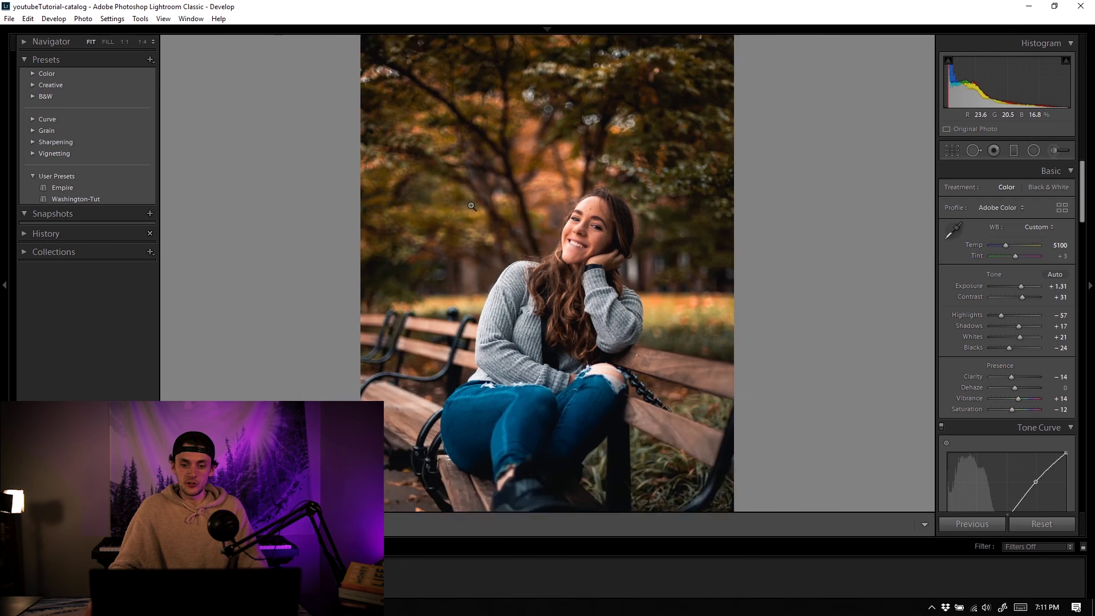